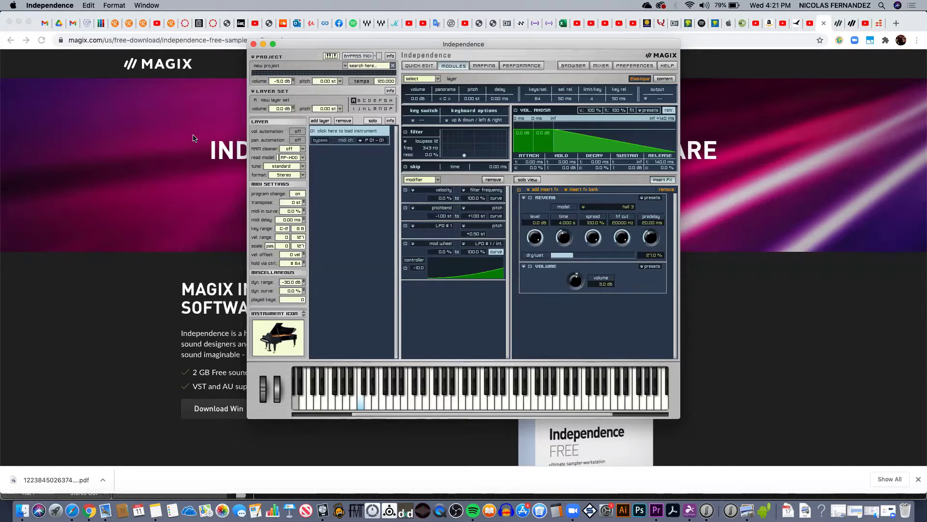
- Bring Chrome forward and scroll through the Independence free-download page
{"action": "left_click", "coordinate": [110, 151]}
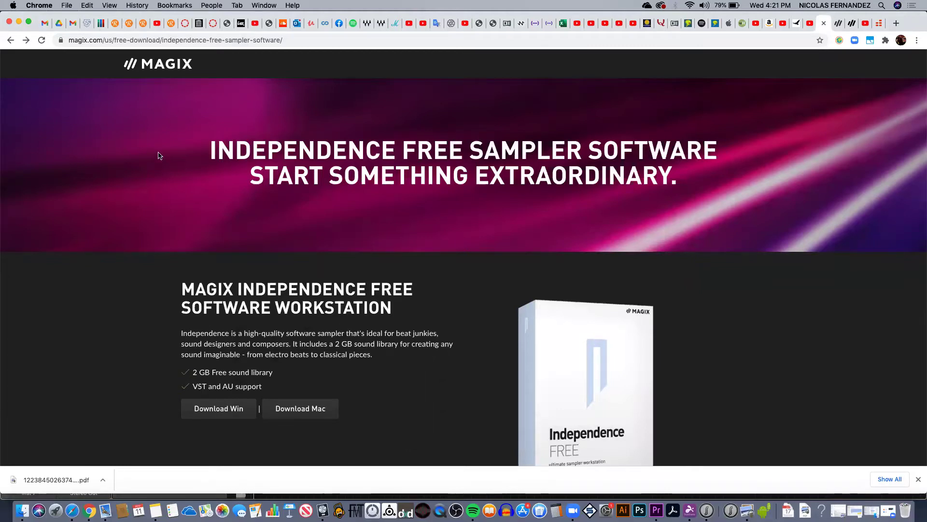
{"action": "scroll", "coordinate": [121, 272], "scroll_direction": "down", "scroll_amount": 2}
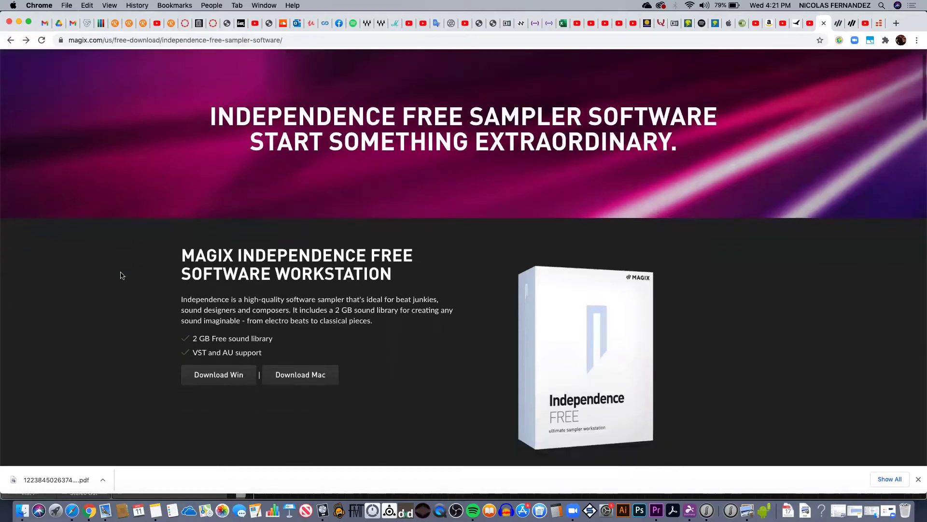
{"action": "scroll", "coordinate": [121, 275], "scroll_direction": "down", "scroll_amount": 5}
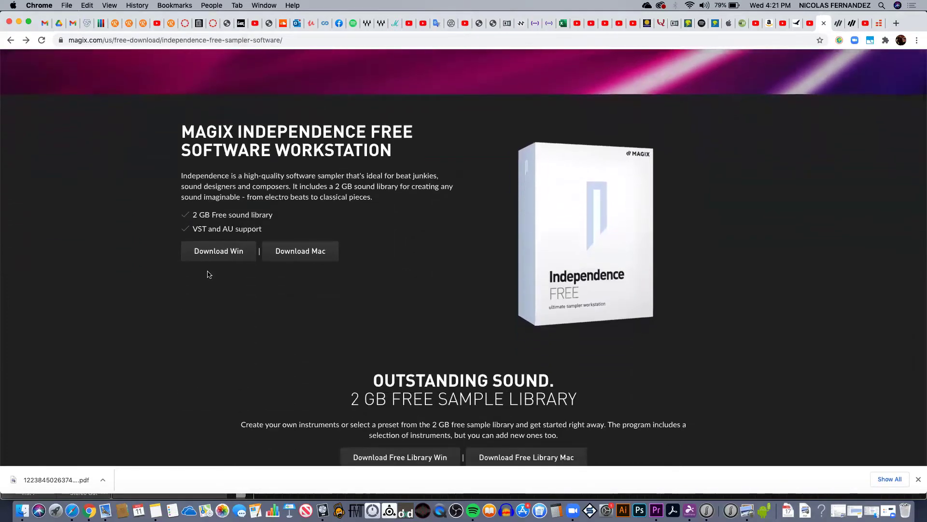
{"action": "scroll", "coordinate": [282, 342], "scroll_direction": "down", "scroll_amount": 2}
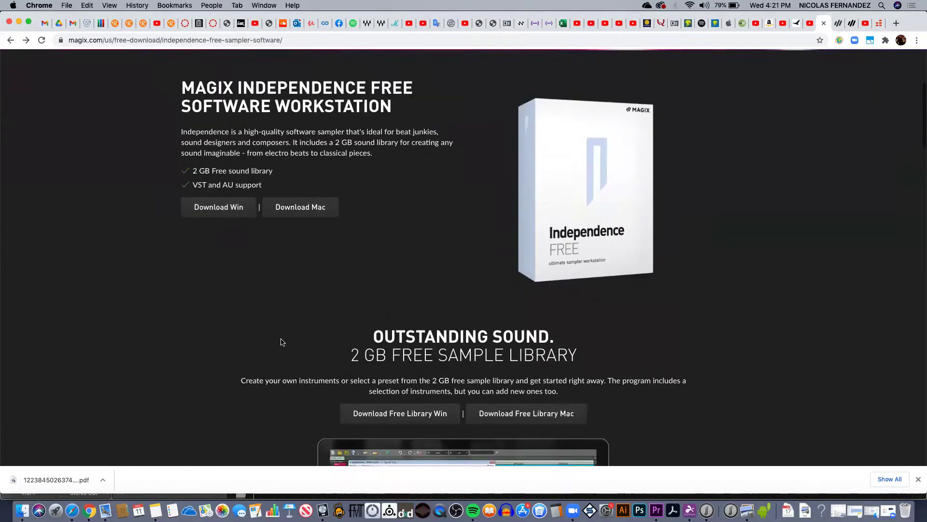
{"action": "scroll", "coordinate": [286, 329], "scroll_direction": "down", "scroll_amount": 1}
{"action": "scroll", "coordinate": [280, 273], "scroll_direction": "down", "scroll_amount": 3}
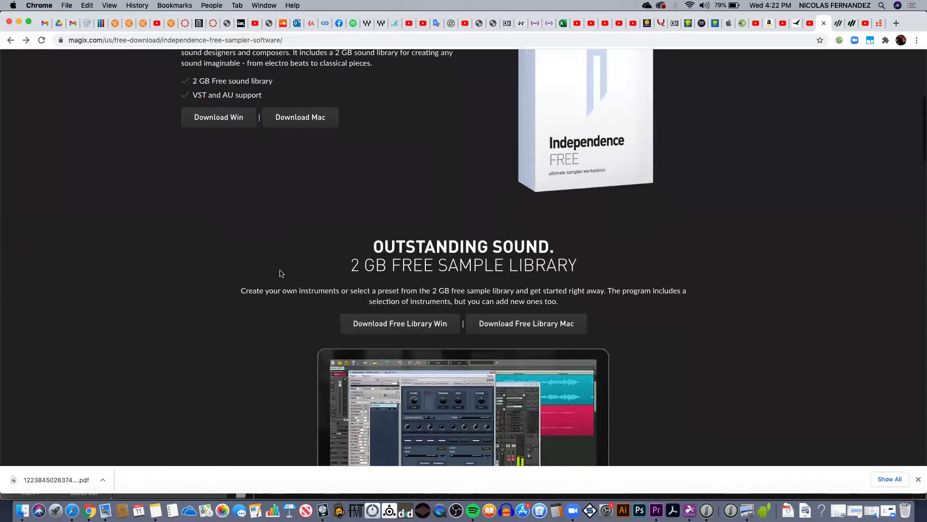
{"action": "scroll", "coordinate": [280, 273], "scroll_direction": "down", "scroll_amount": 2}
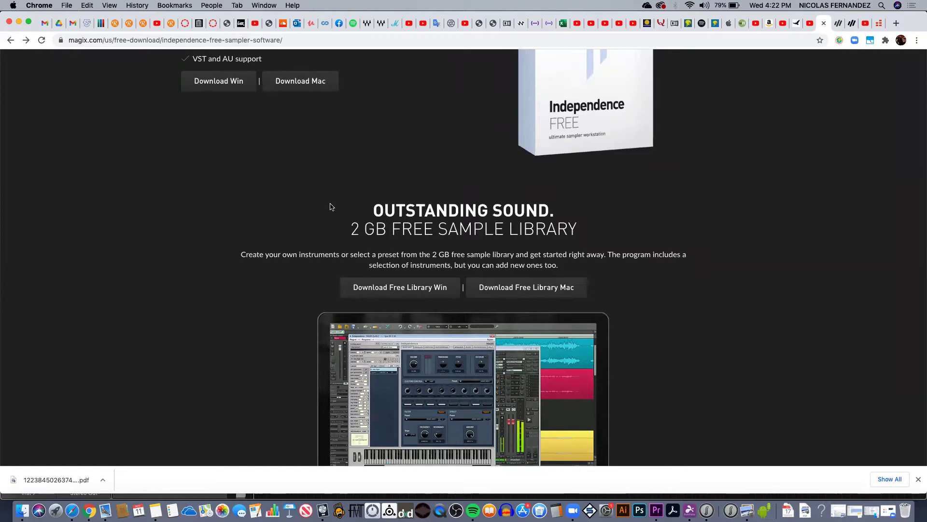
{"action": "scroll", "coordinate": [331, 207], "scroll_direction": "up", "scroll_amount": 10}
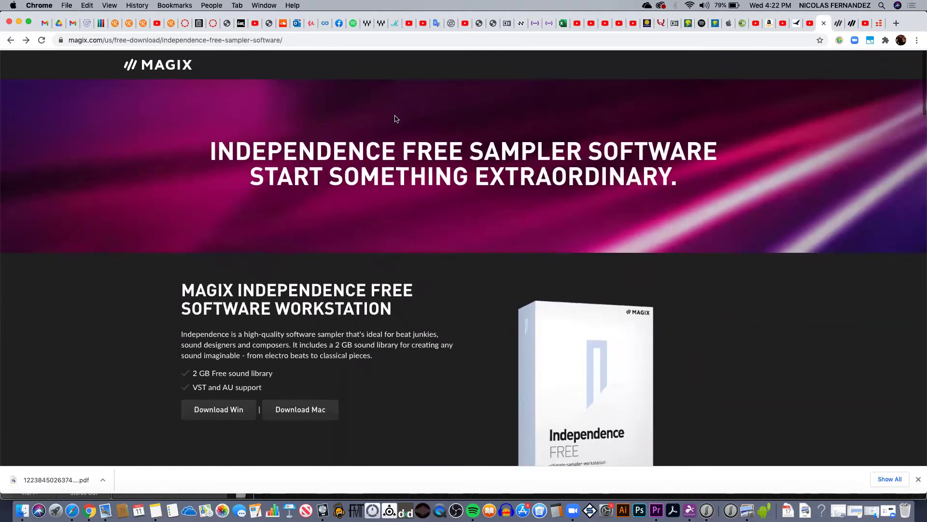
{"action": "scroll", "coordinate": [266, 327], "scroll_direction": "down", "scroll_amount": 3}
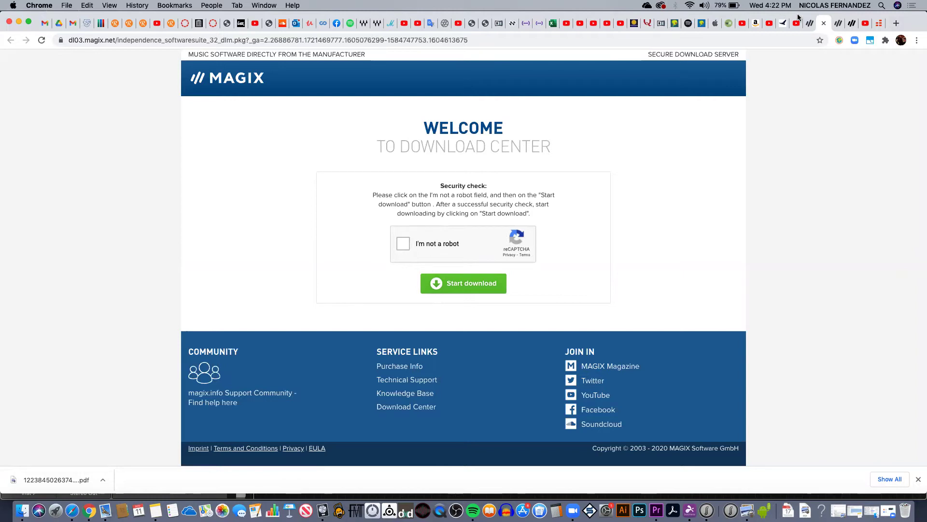
- Close the download center tab and bring the Independence sampler window to the front
{"action": "left_click", "coordinate": [824, 23]}
{"action": "key", "text": "ctrl+Up"}
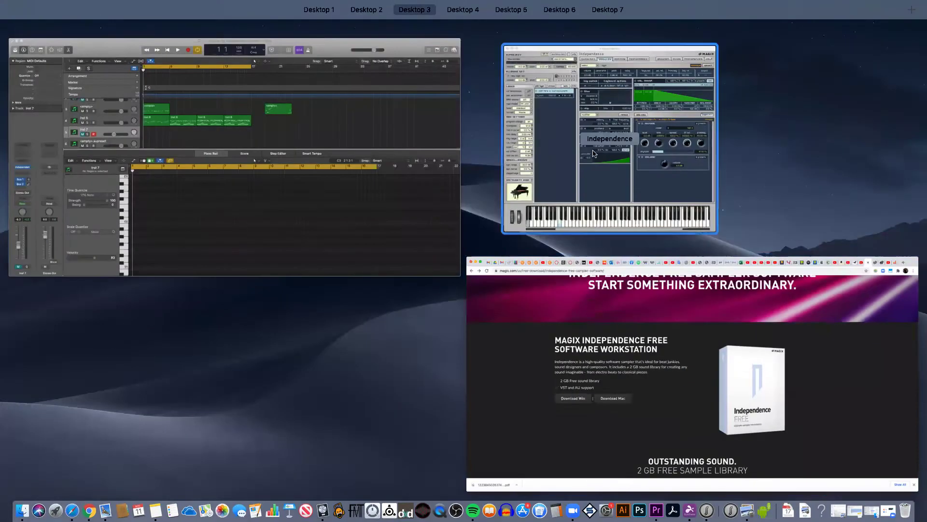
{"action": "left_click", "coordinate": [607, 147]}
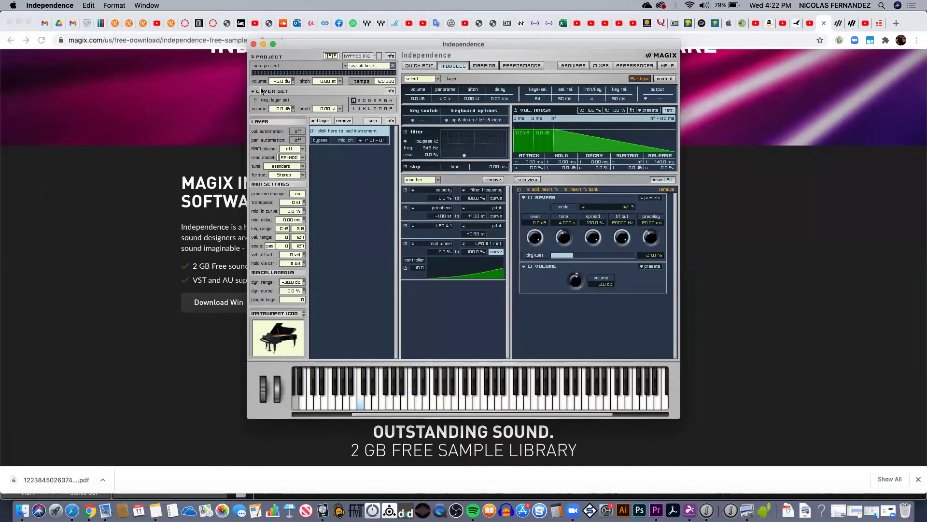
- Keep MIDI input In 01 on Launchkey MIDI in Midi Preferences, then test a note
{"action": "left_click", "coordinate": [55, 4]}
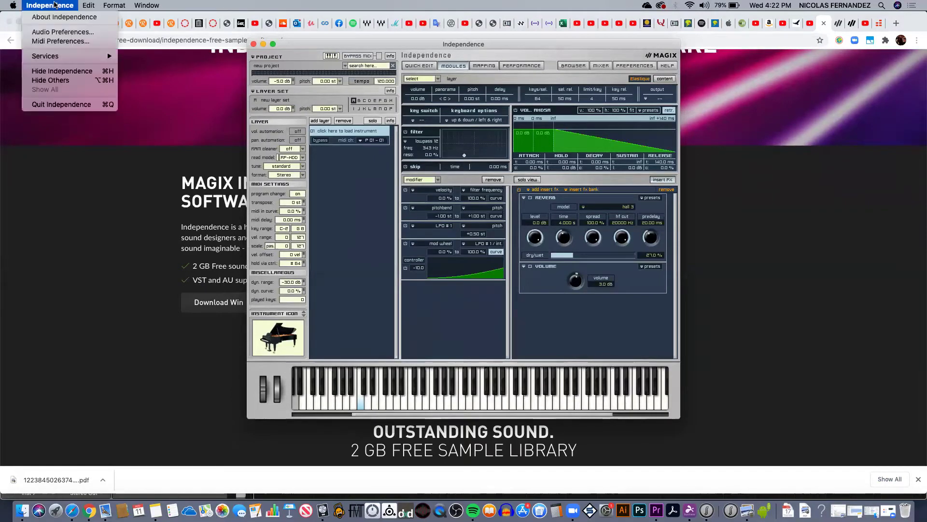
{"action": "left_click", "coordinate": [57, 42]}
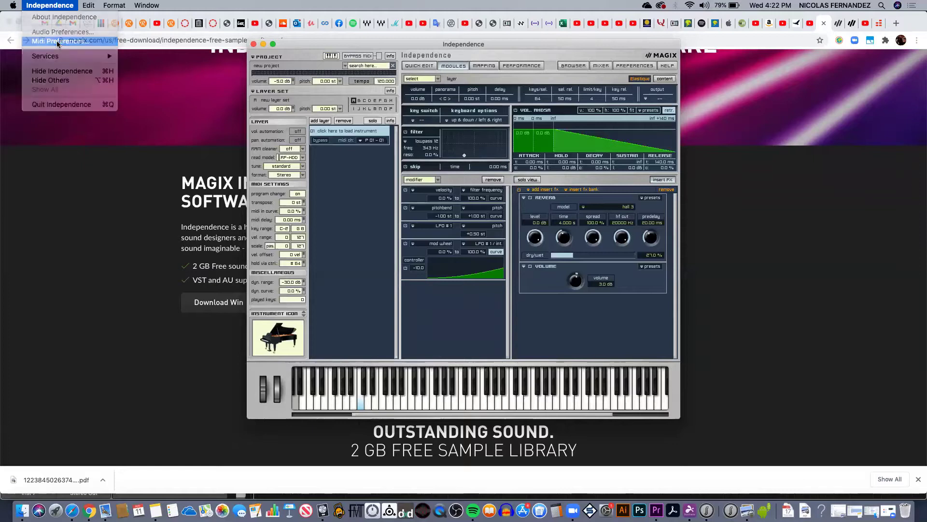
{"action": "left_click", "coordinate": [296, 94]}
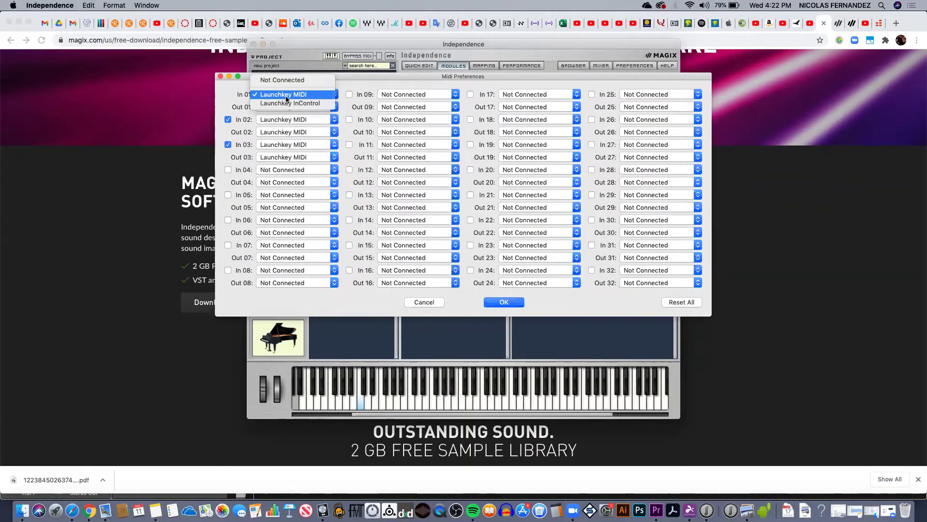
{"action": "left_click", "coordinate": [334, 95]}
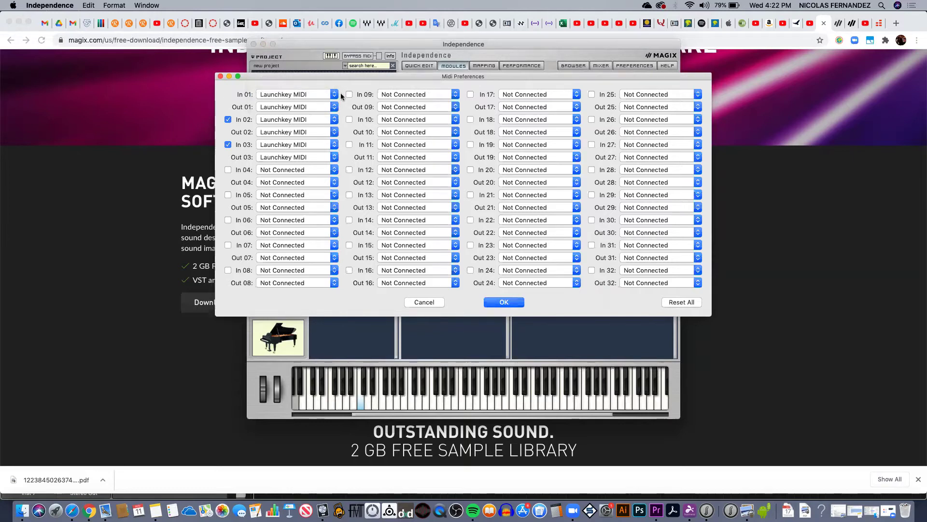
{"action": "left_click", "coordinate": [500, 307]}
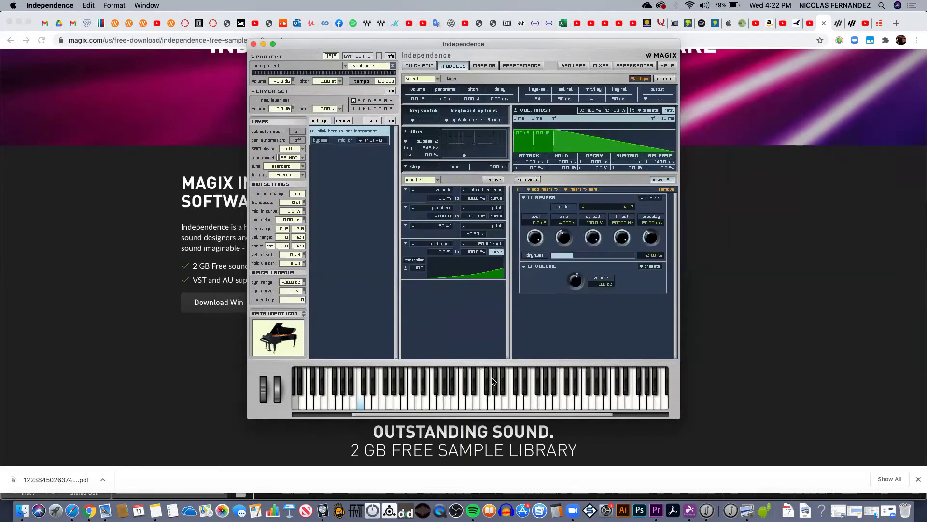
{"action": "left_click", "coordinate": [466, 405]}
{"action": "left_click", "coordinate": [50, 6]}
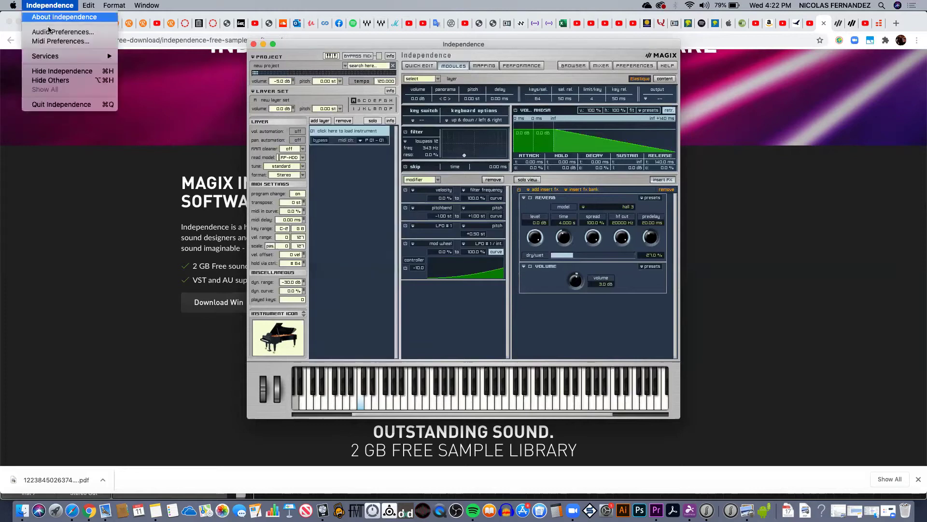
{"action": "left_click", "coordinate": [49, 31]}
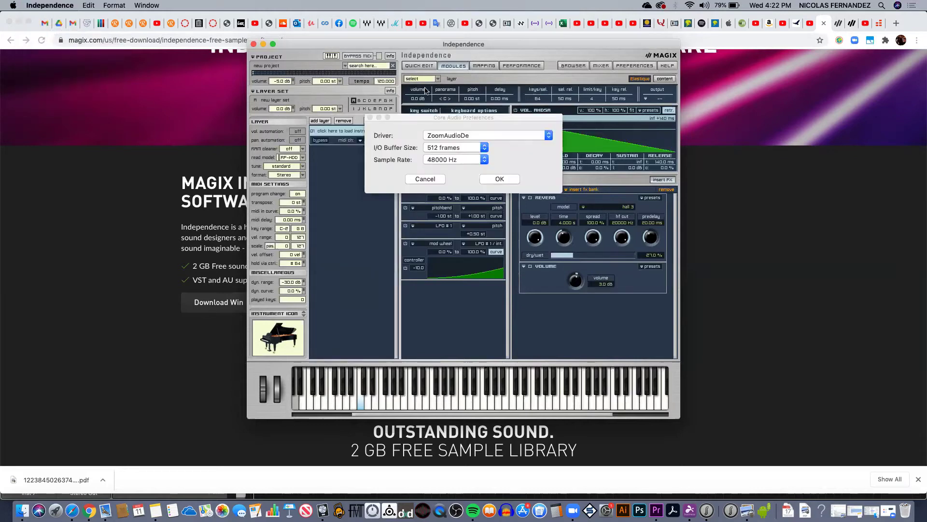
{"action": "left_click", "coordinate": [466, 137]}
{"action": "left_click", "coordinate": [408, 135]}
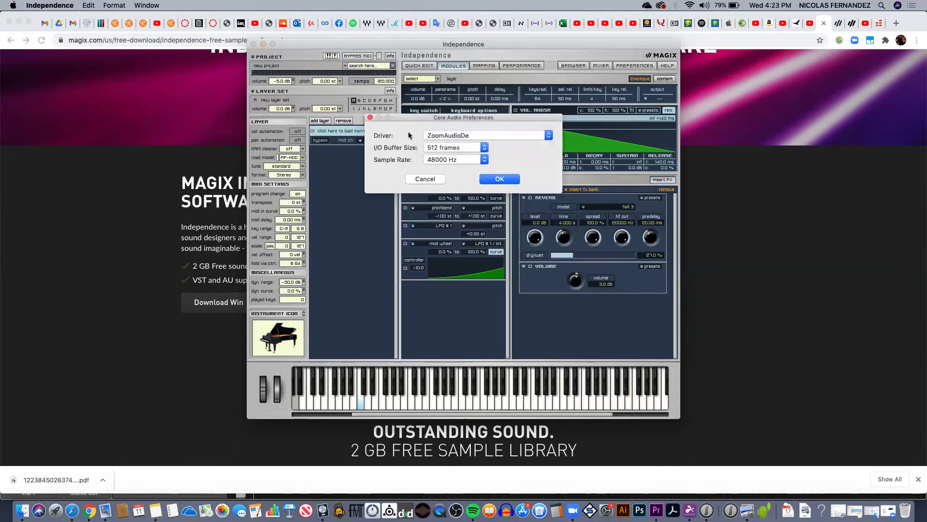
{"action": "left_click", "coordinate": [499, 180]}
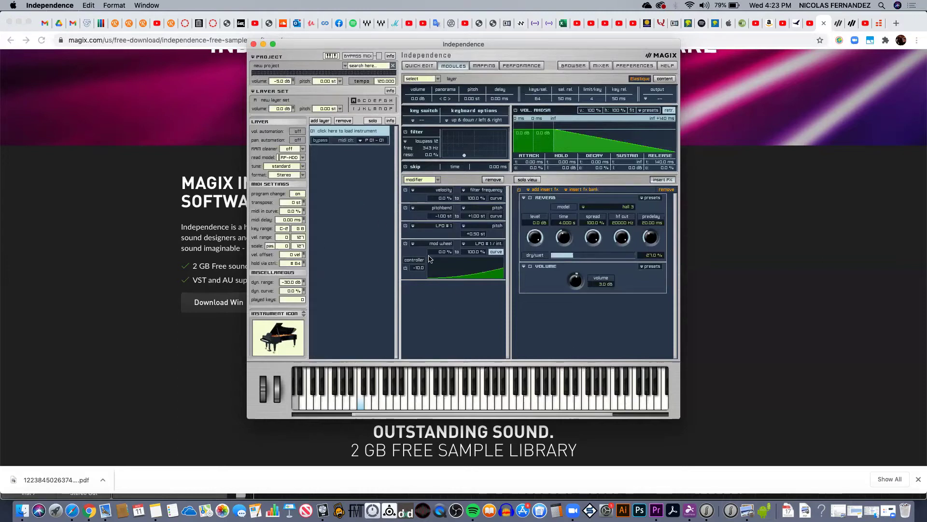
- Set the layer to receive Port 01, all MIDI channels, then view the Layer Set options
{"action": "left_click", "coordinate": [360, 141]}
{"action": "mouse_move", "coordinate": [384, 149]}
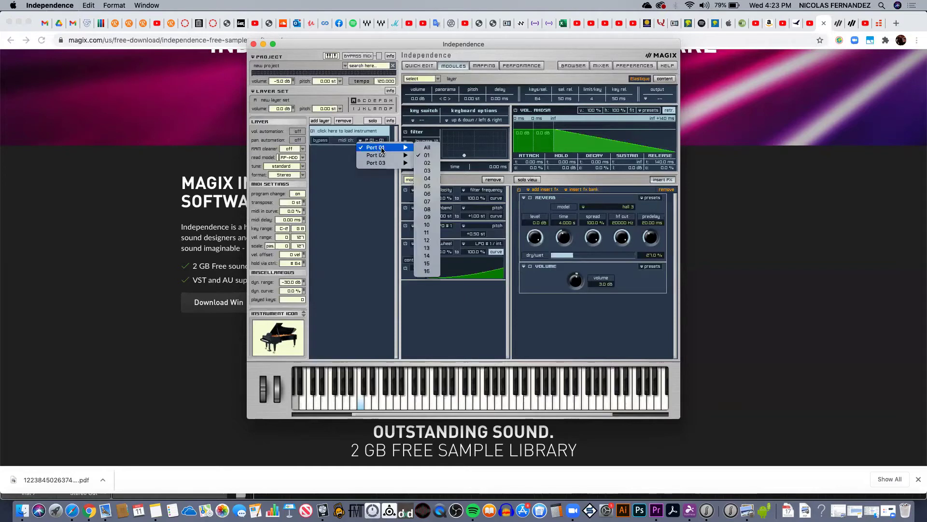
{"action": "left_click", "coordinate": [427, 147]}
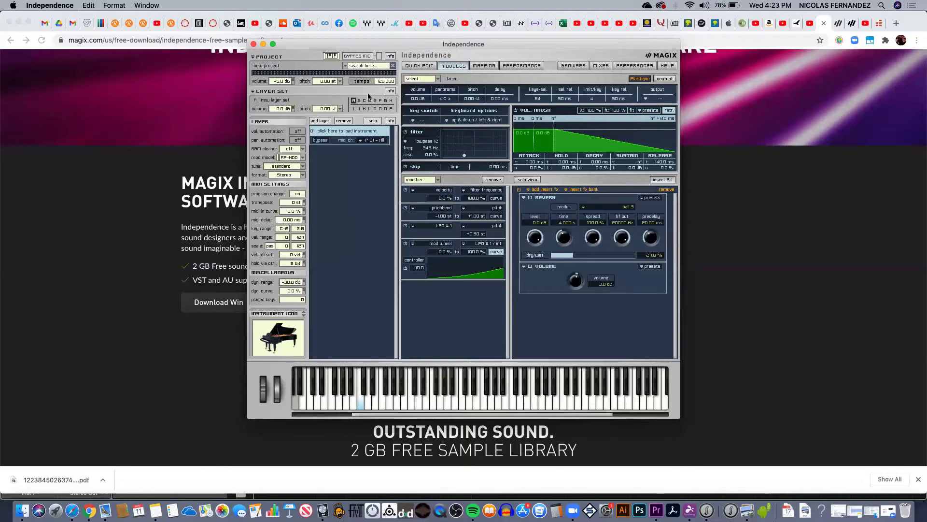
{"action": "left_click", "coordinate": [275, 103]}
{"action": "mouse_move", "coordinate": [280, 163]}
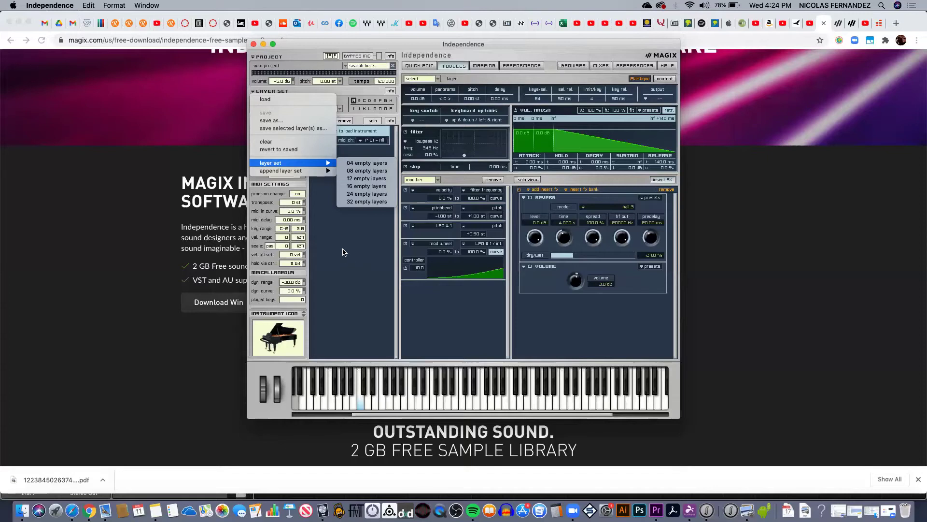
{"action": "left_click", "coordinate": [344, 252]}
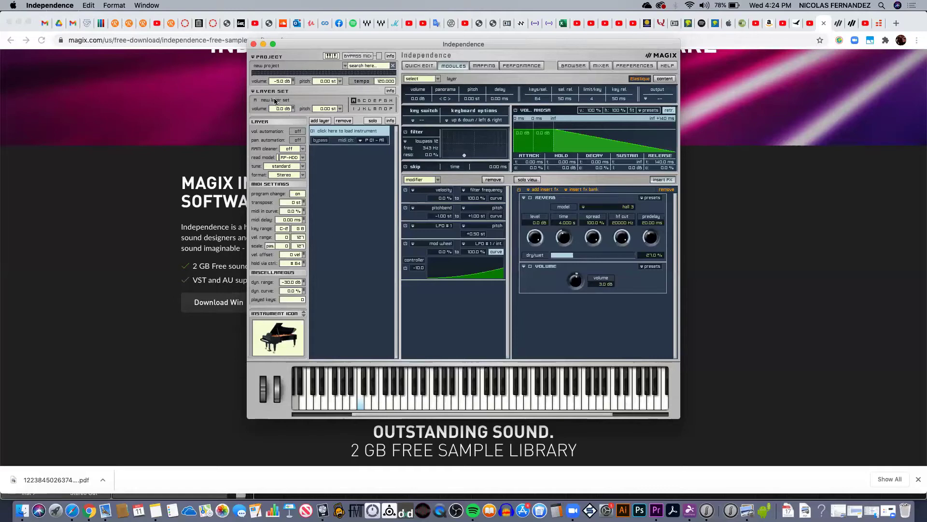
{"action": "left_click", "coordinate": [274, 101]}
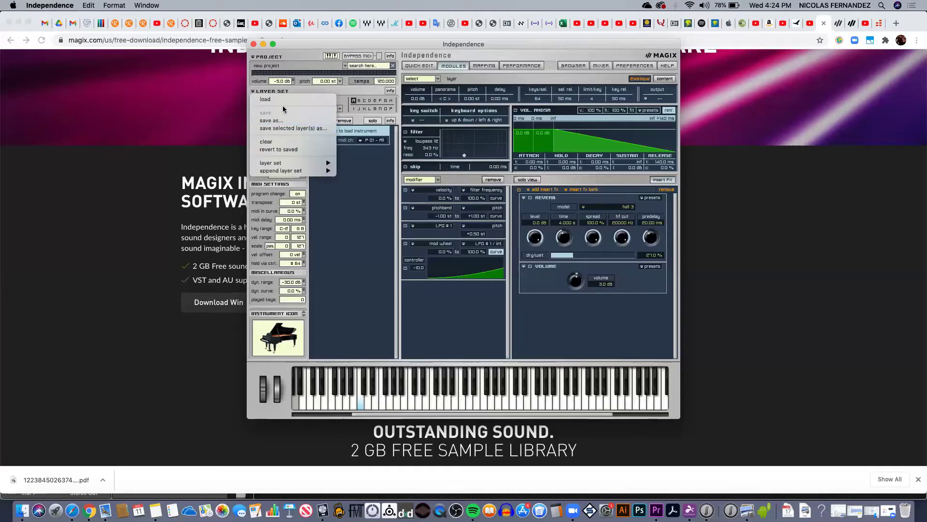
{"action": "left_click", "coordinate": [359, 202]}
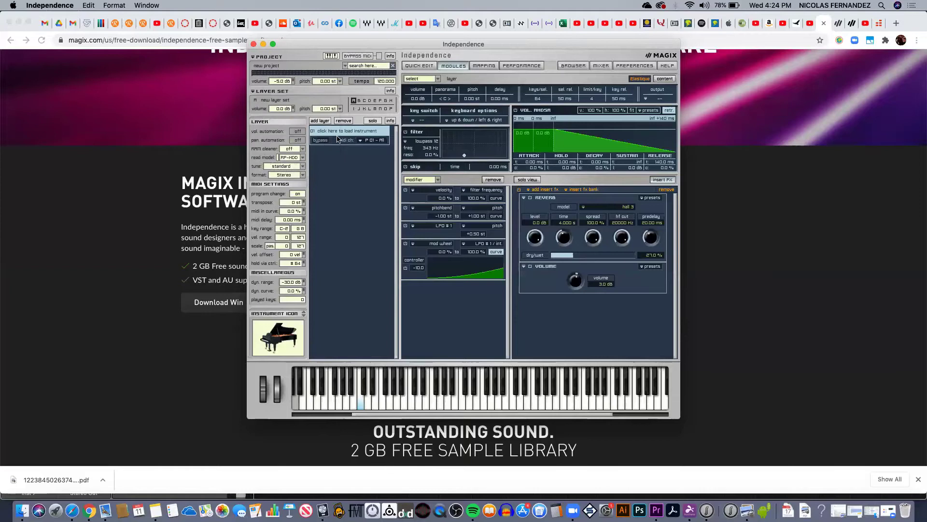
{"action": "left_click", "coordinate": [329, 132]}
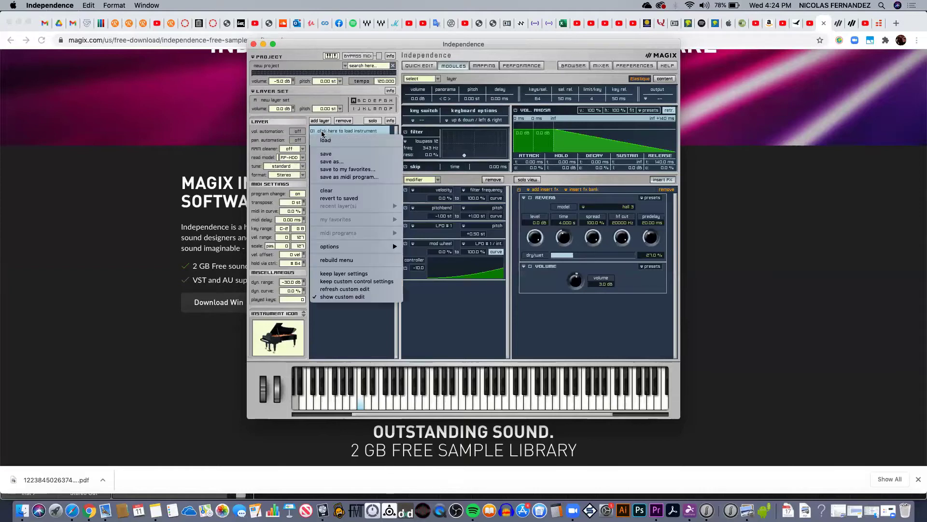
{"action": "mouse_move", "coordinate": [353, 247]}
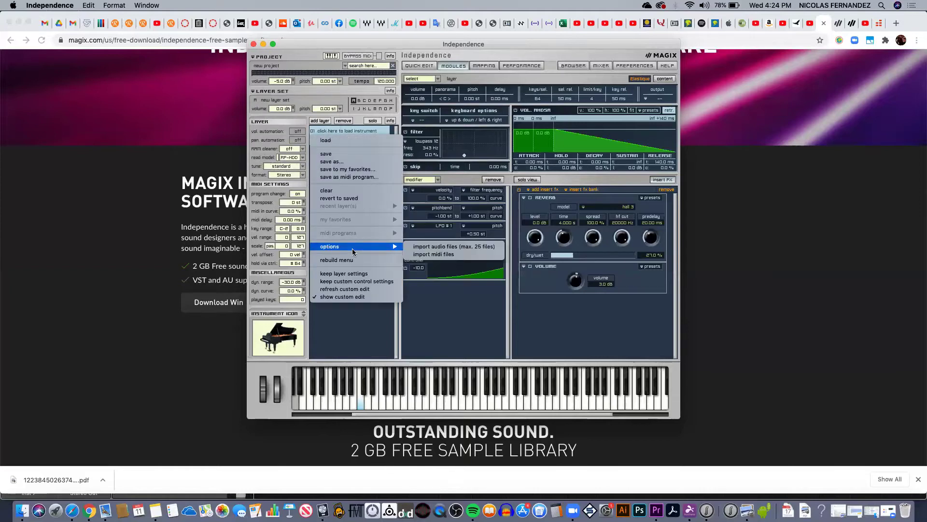
{"action": "left_click", "coordinate": [429, 248]}
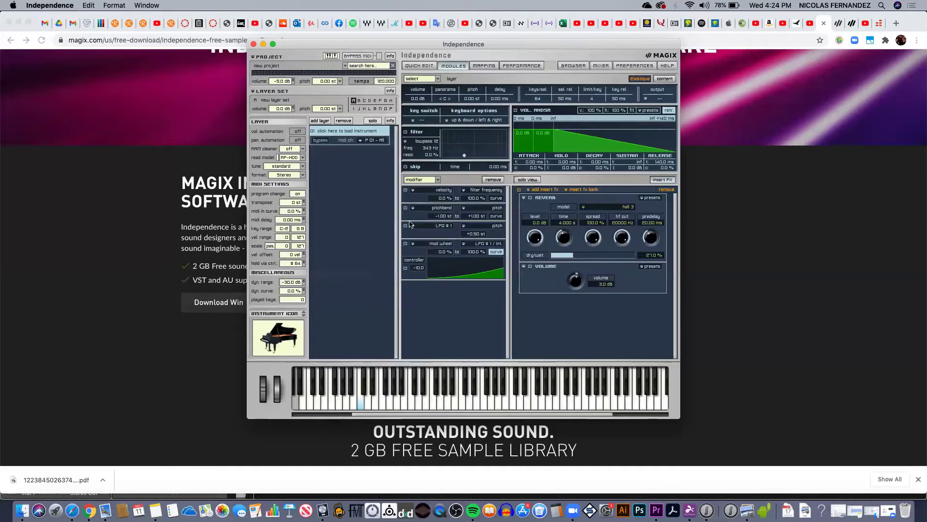
{"action": "scroll", "coordinate": [404, 152], "scroll_direction": "left", "scroll_amount": 2}
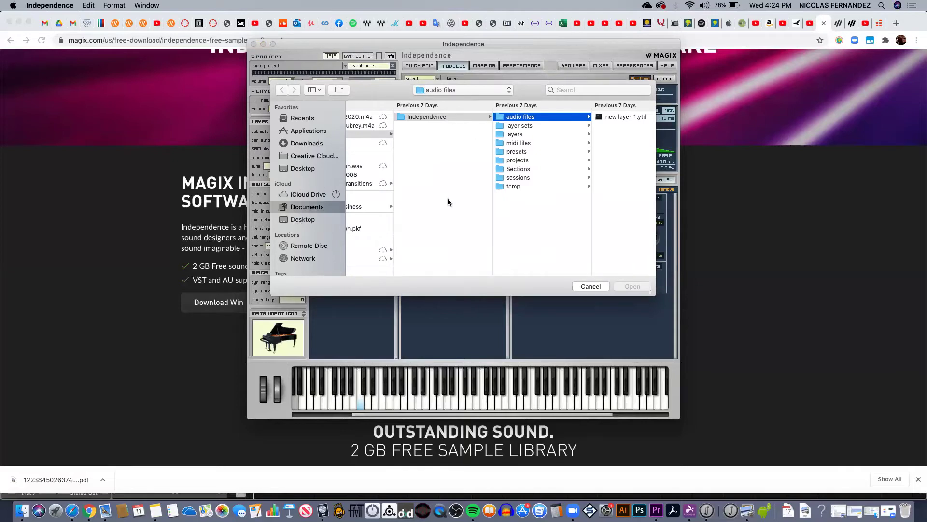
{"action": "left_click", "coordinate": [597, 287]}
{"action": "key", "text": "ctrl+Up"}
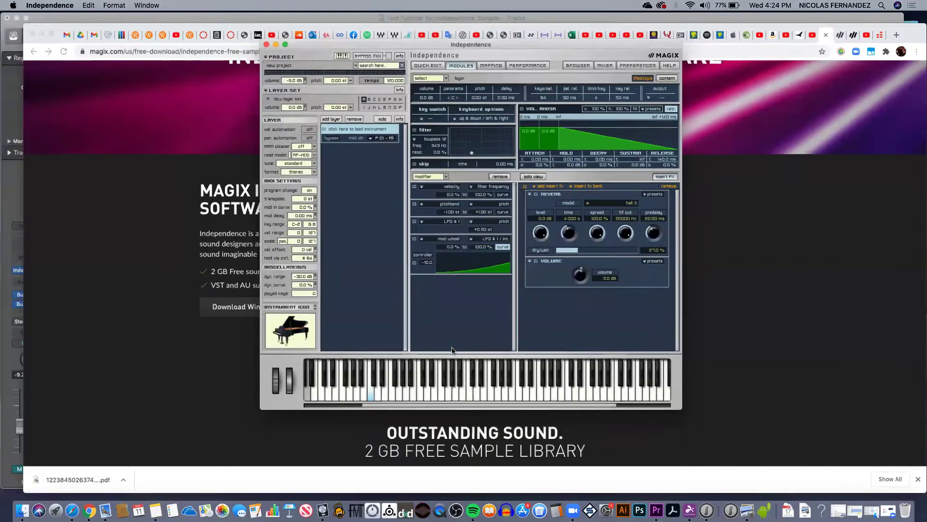
{"action": "key", "text": "ctrl+Up"}
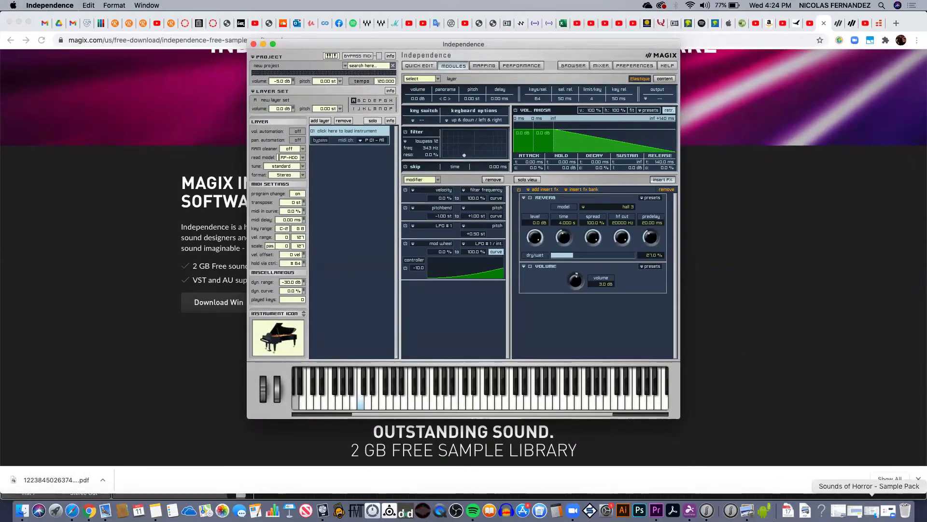
- Drag CREEPY MELODY 2.wav from Finder into the layer list and import it with Chromatic mapping
{"action": "left_click", "coordinate": [867, 508]}
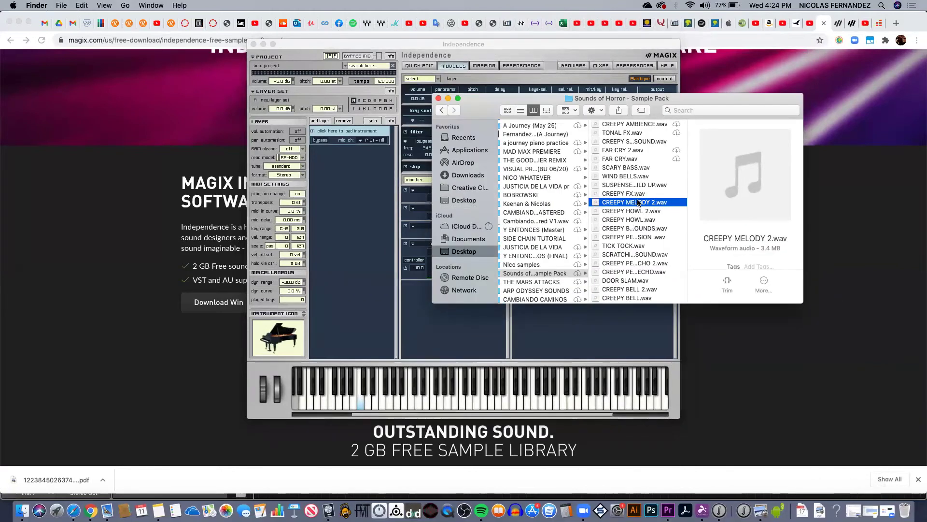
{"action": "left_click_drag", "start_coordinate": [639, 203], "coordinate": [369, 244]}
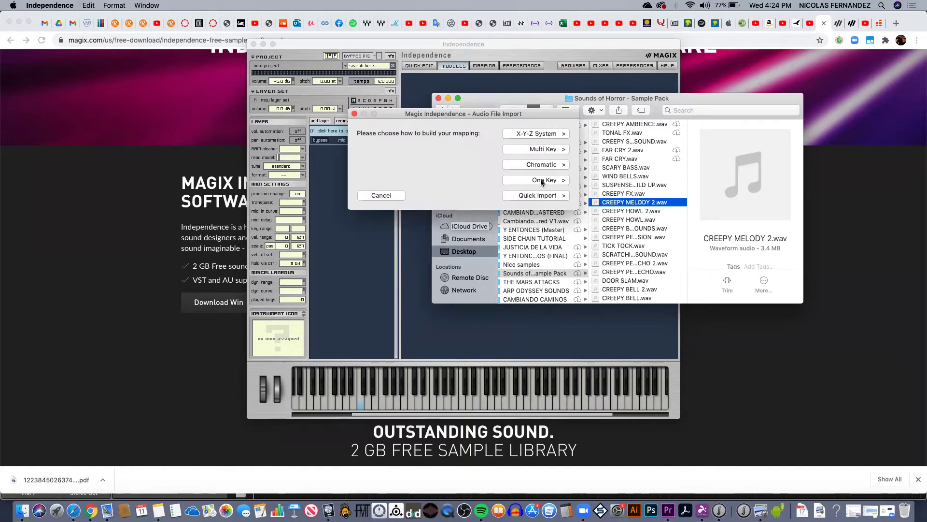
{"action": "left_click", "coordinate": [534, 166]}
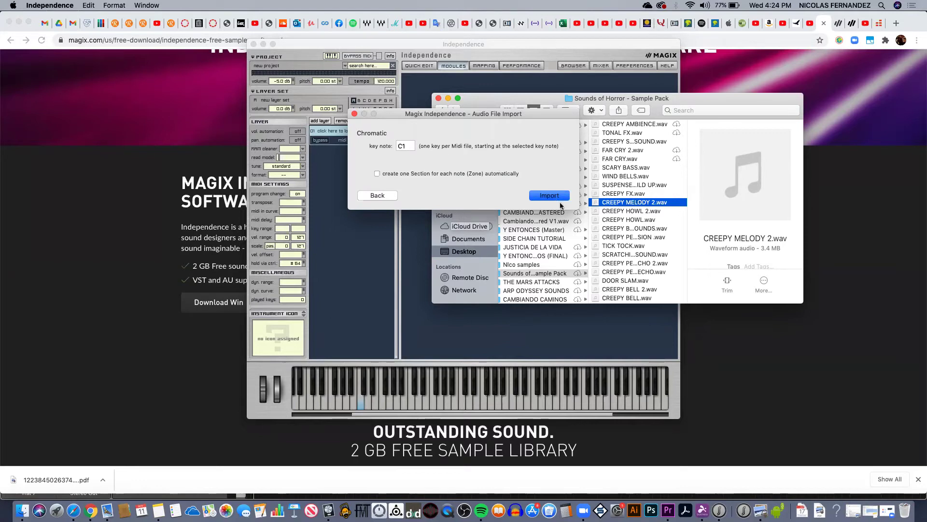
{"action": "left_click", "coordinate": [549, 195]}
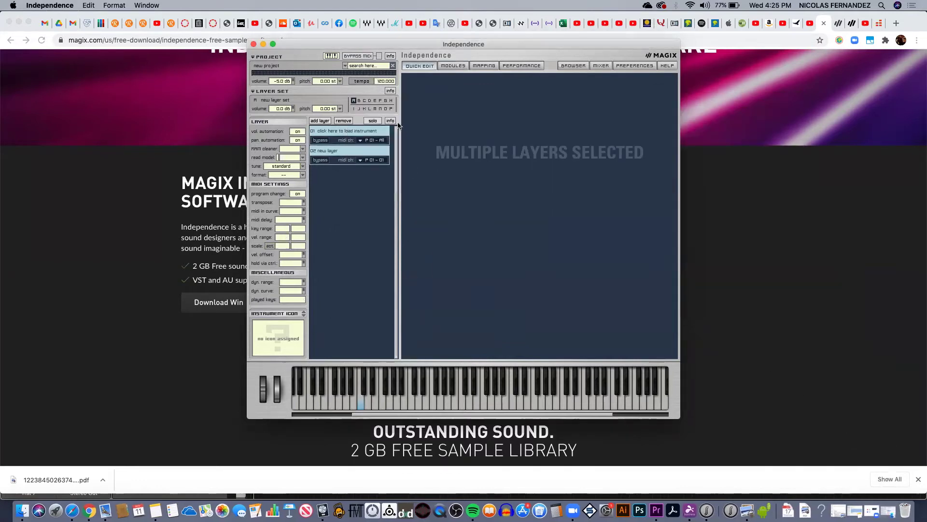
- Delete layer 01 and audition the imported CREEPY MELODY 2.wav sample on the keyboard
{"action": "left_click", "coordinate": [333, 130]}
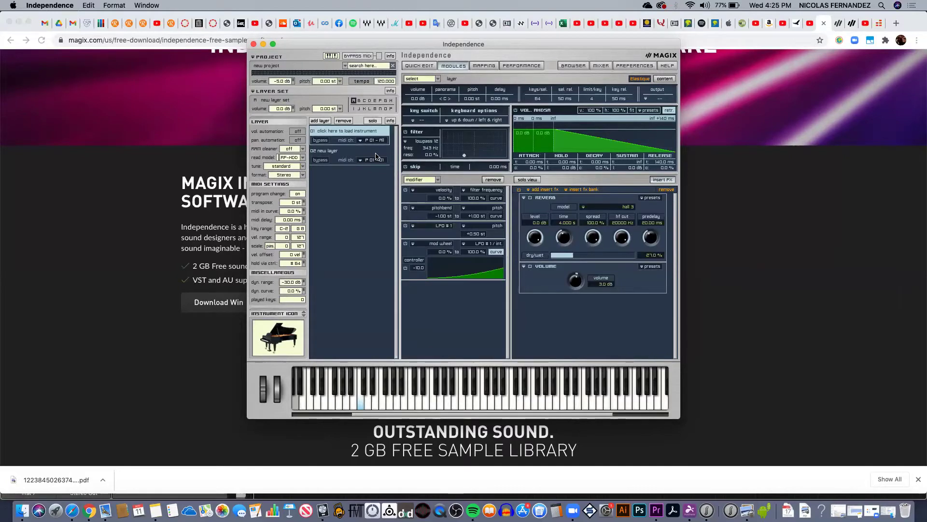
{"action": "left_click", "coordinate": [400, 405]}
{"action": "left_click", "coordinate": [345, 120]}
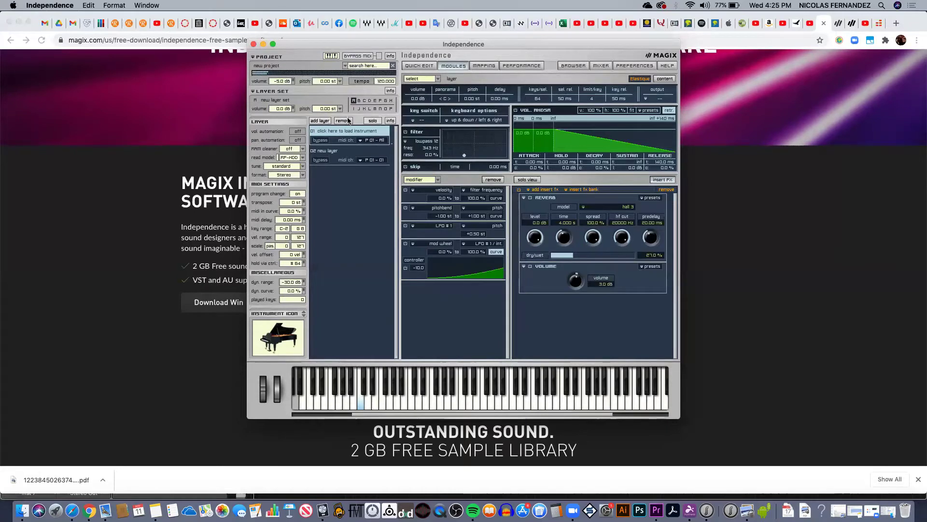
{"action": "left_click", "coordinate": [532, 176]}
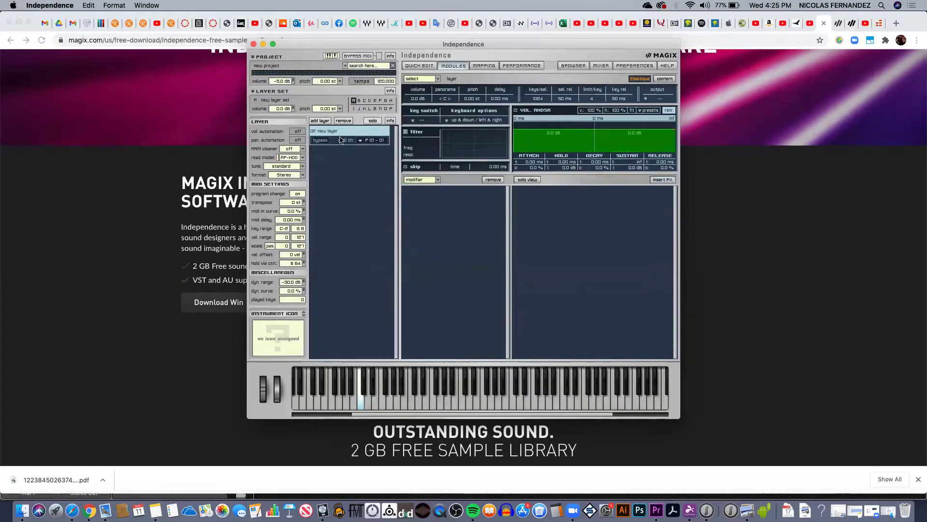
{"action": "left_click", "coordinate": [361, 403]}
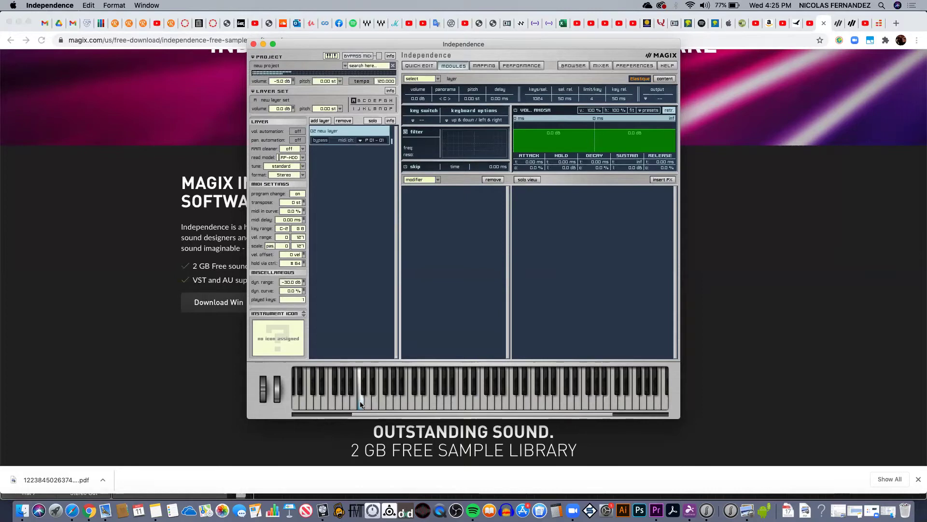
{"action": "left_click", "coordinate": [361, 403]}
{"action": "left_click", "coordinate": [360, 404]}
- In the Mapping view, move the CREEPY MELODY 2.wav zone from C1 to C2 and audition it
{"action": "left_click", "coordinate": [485, 66]}
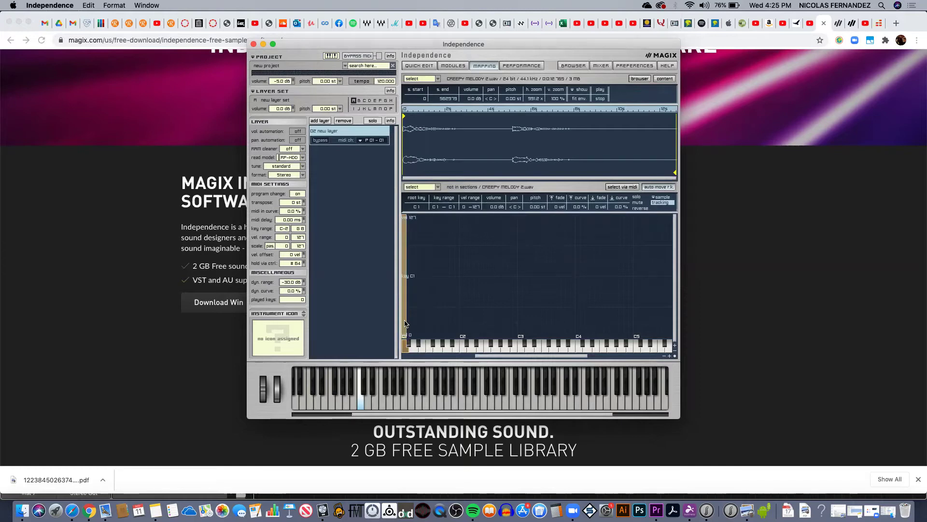
{"action": "left_click_drag", "start_coordinate": [405, 324], "coordinate": [463, 324]}
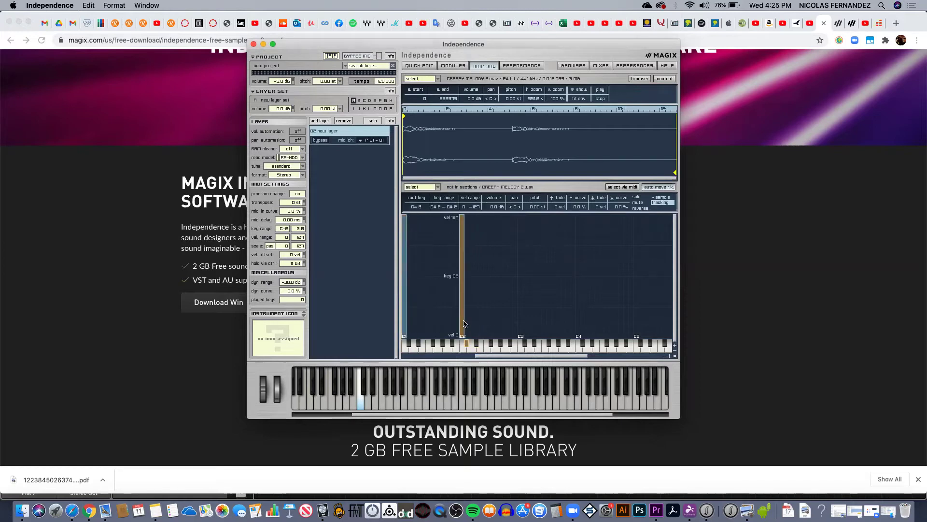
{"action": "left_click", "coordinate": [429, 320]}
{"action": "left_click", "coordinate": [361, 405]}
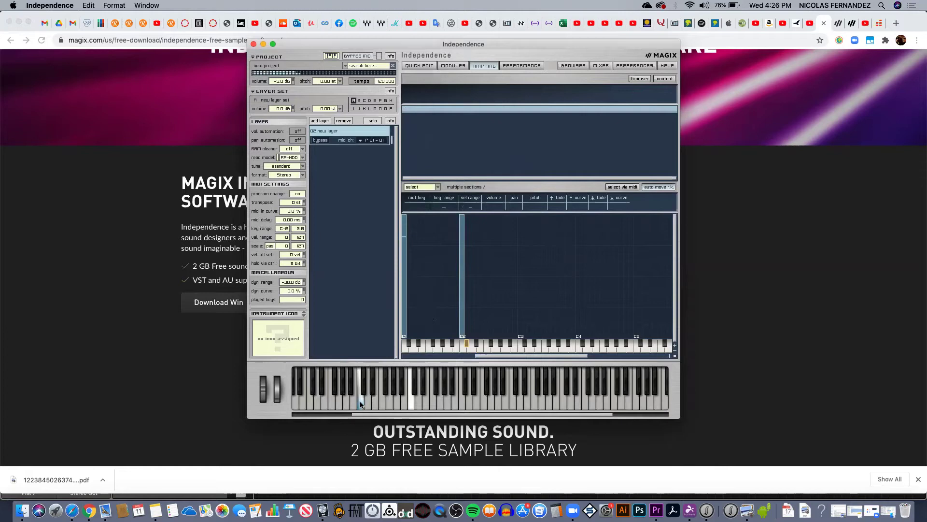
{"action": "left_click", "coordinate": [411, 405]}
{"action": "left_click", "coordinate": [462, 316]}
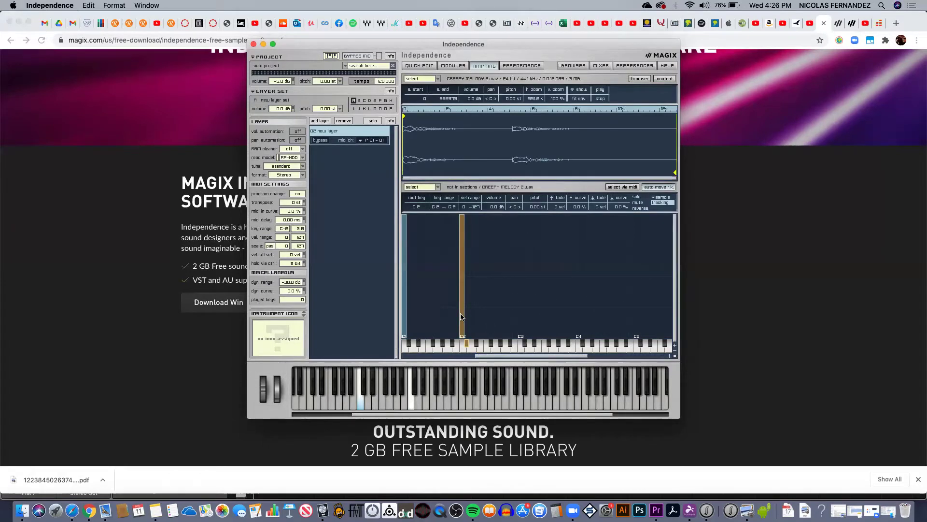
- Delete the C2 zone from its context menu, confirm, and select the remaining C1 zone
{"action": "right_click", "coordinate": [461, 295]}
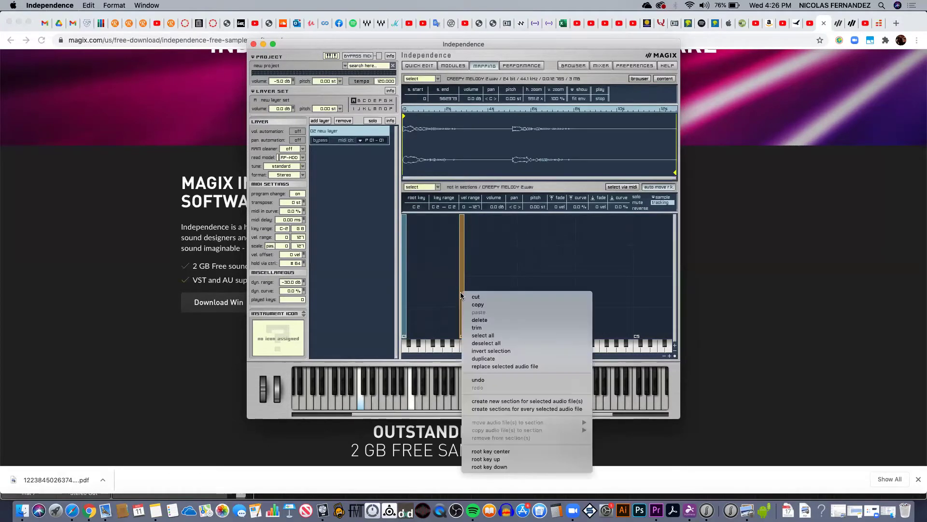
{"action": "left_click", "coordinate": [479, 320]}
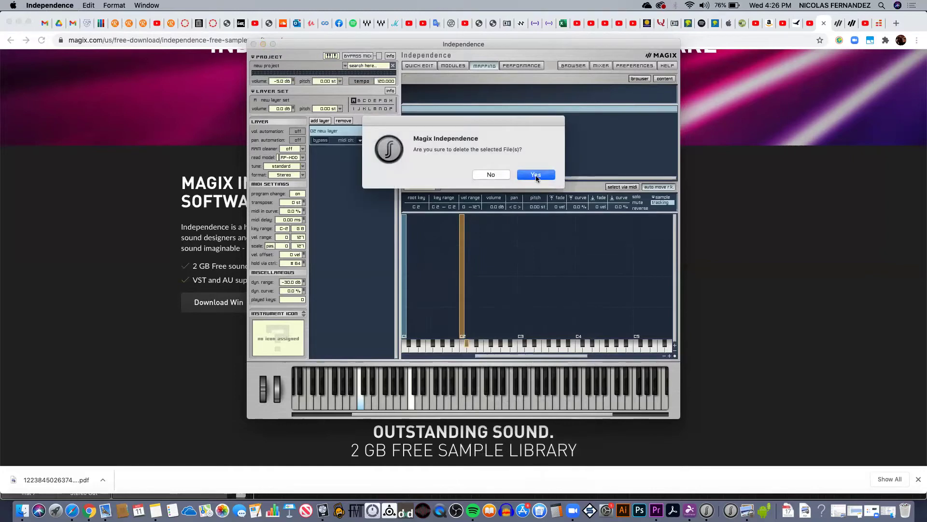
{"action": "left_click", "coordinate": [534, 175]}
{"action": "left_click", "coordinate": [405, 292]}
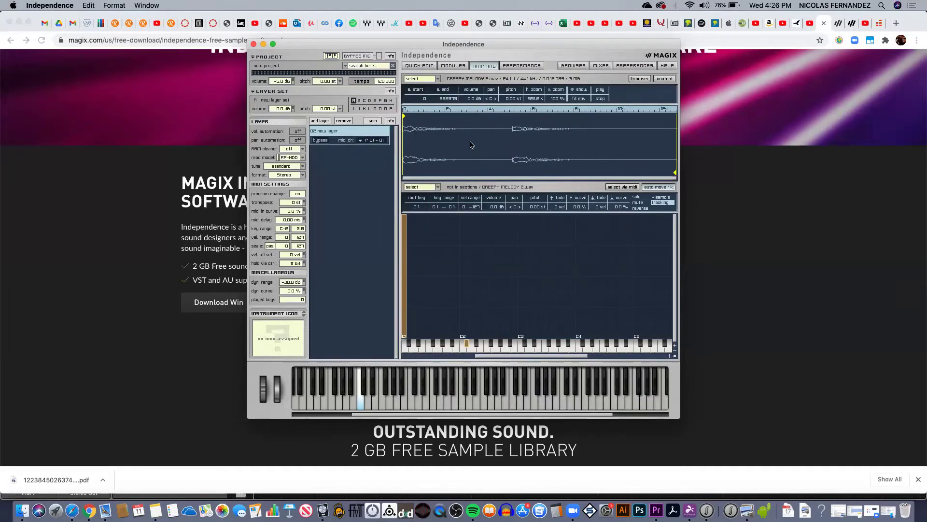
- Pull the sample end marker earlier, zoom in horizontally, and fine-tune the shortened end point
{"action": "left_click", "coordinate": [359, 402]}
{"action": "mouse_move", "coordinate": [675, 174]}
{"action": "left_mouse_down"}
{"action": "mouse_move", "coordinate": [457, 173]}
{"action": "mouse_move", "coordinate": [513, 170]}
{"action": "left_mouse_up"}
{"action": "left_click", "coordinate": [363, 397]}
{"action": "left_click_drag", "start_coordinate": [535, 98], "coordinate": [550, 141]}
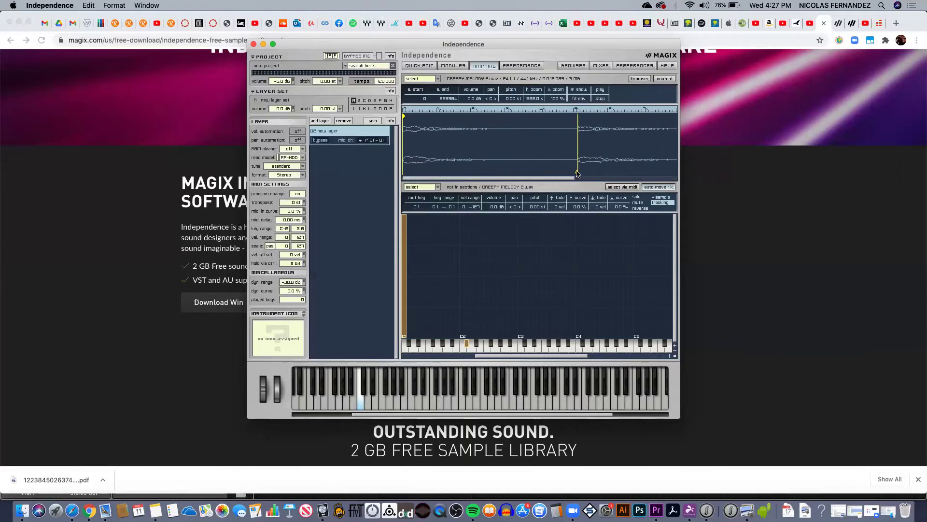
{"action": "left_click_drag", "start_coordinate": [578, 174], "coordinate": [575, 172]}
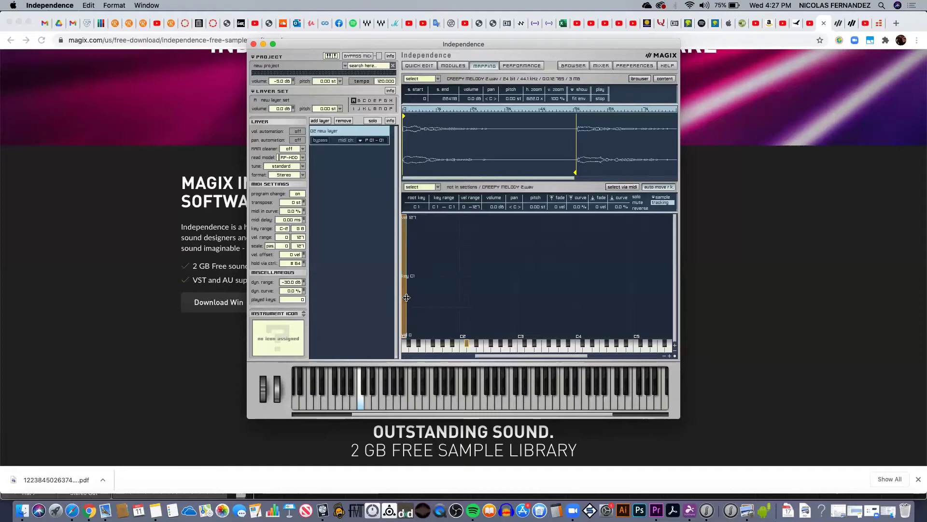
- Drag the zone's right edge so its key range spans C1 to C2
{"action": "left_click_drag", "start_coordinate": [407, 297], "coordinate": [464, 298]}
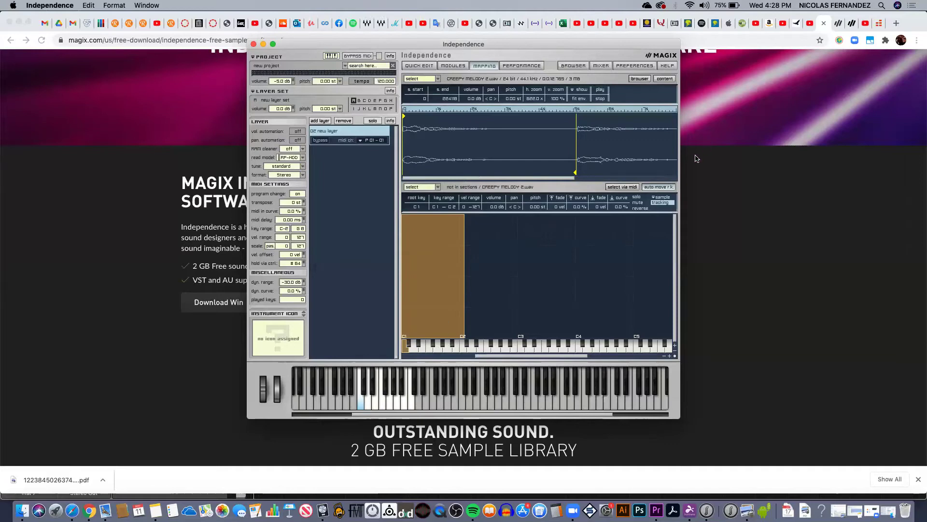
- Turn on reverse playback for the sample from the playback-mode options
{"action": "left_click", "coordinate": [661, 198]}
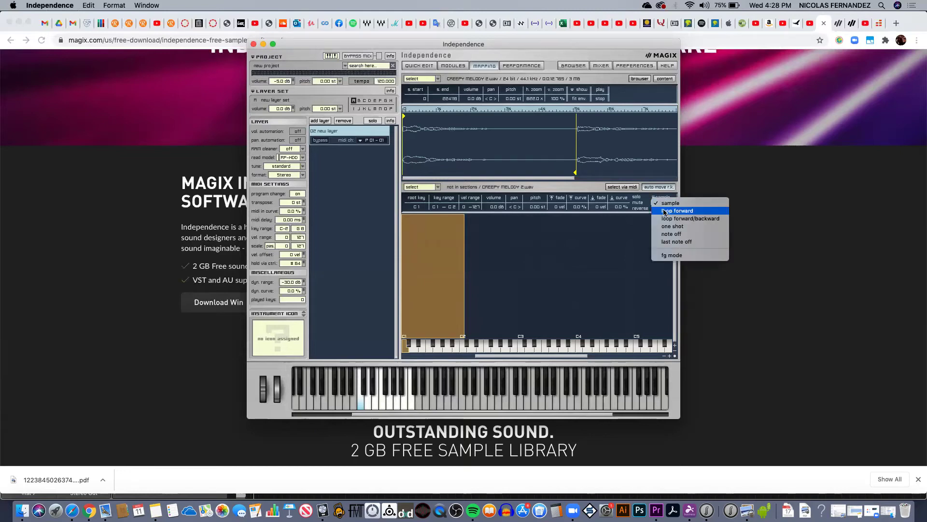
{"action": "left_click", "coordinate": [643, 231]}
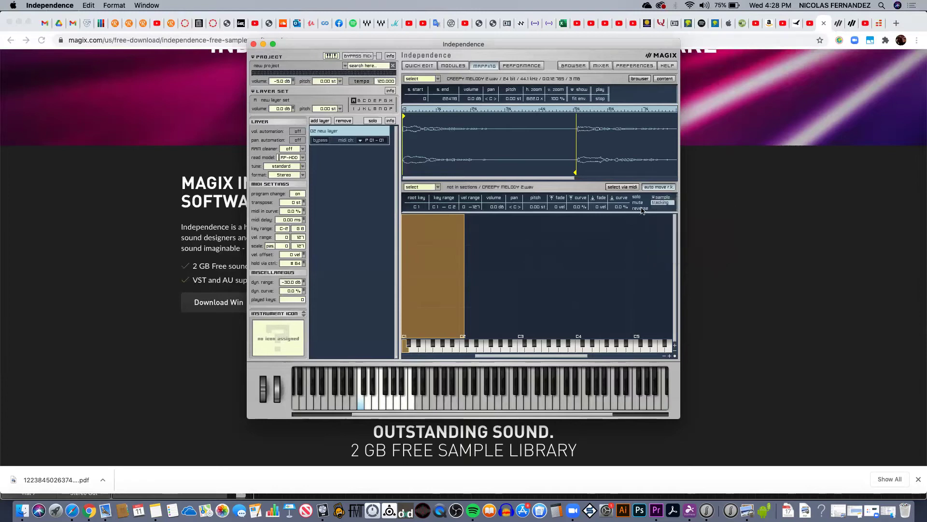
{"action": "left_click", "coordinate": [641, 209]}
{"action": "left_click", "coordinate": [640, 208]}
- Set the sample's playback mode to one shot and audition several keys
{"action": "left_click", "coordinate": [664, 197]}
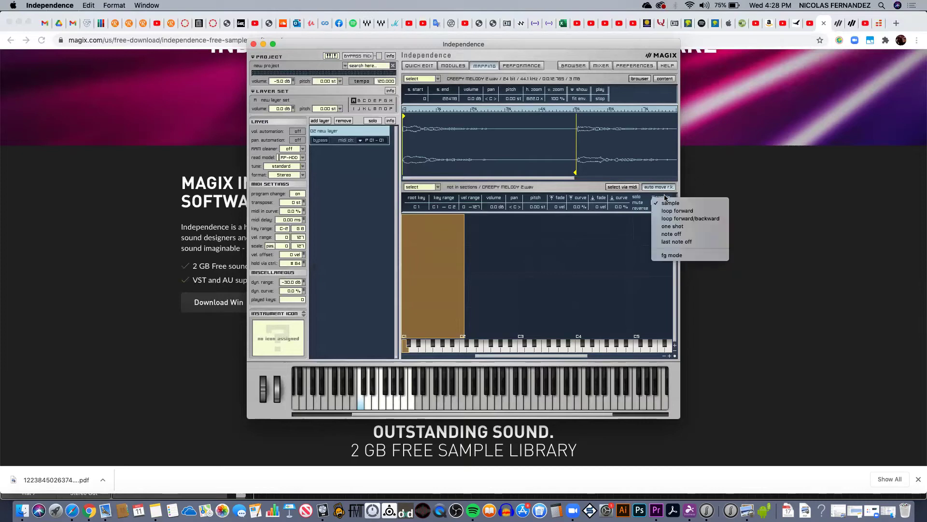
{"action": "left_click", "coordinate": [672, 228]}
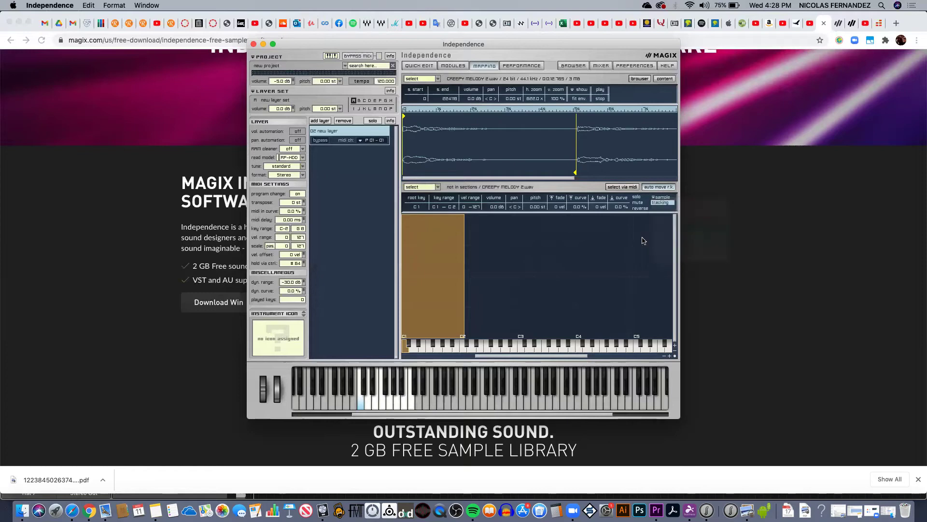
{"action": "left_click", "coordinate": [376, 406]}
{"action": "left_click", "coordinate": [383, 404]}
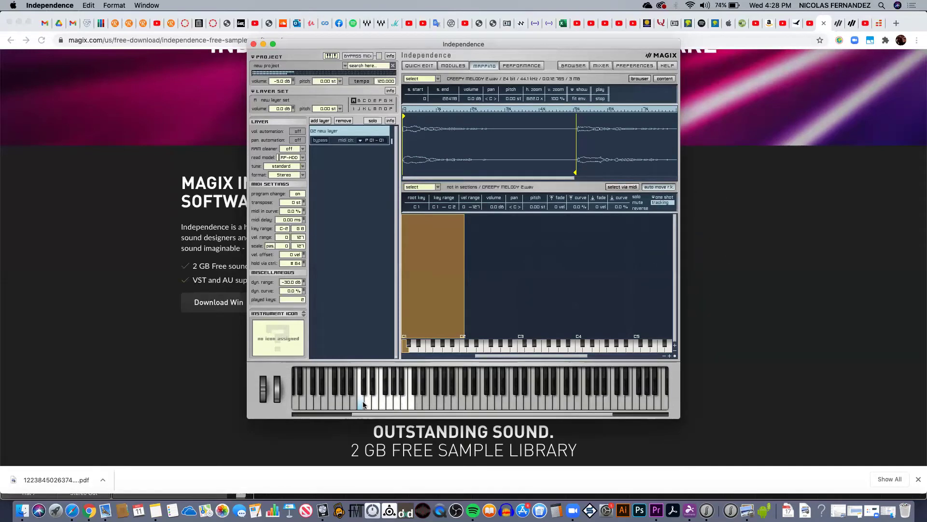
{"action": "left_click", "coordinate": [360, 406]}
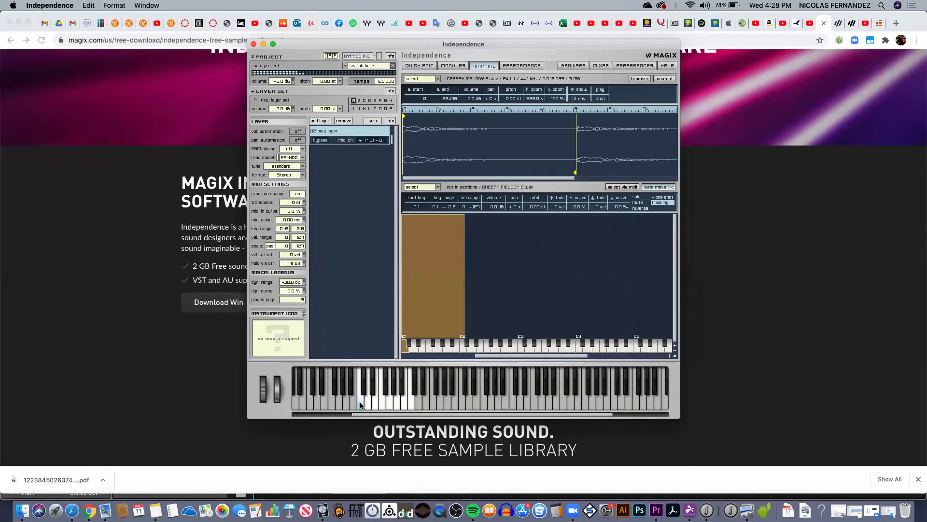
{"action": "left_click", "coordinate": [384, 405]}
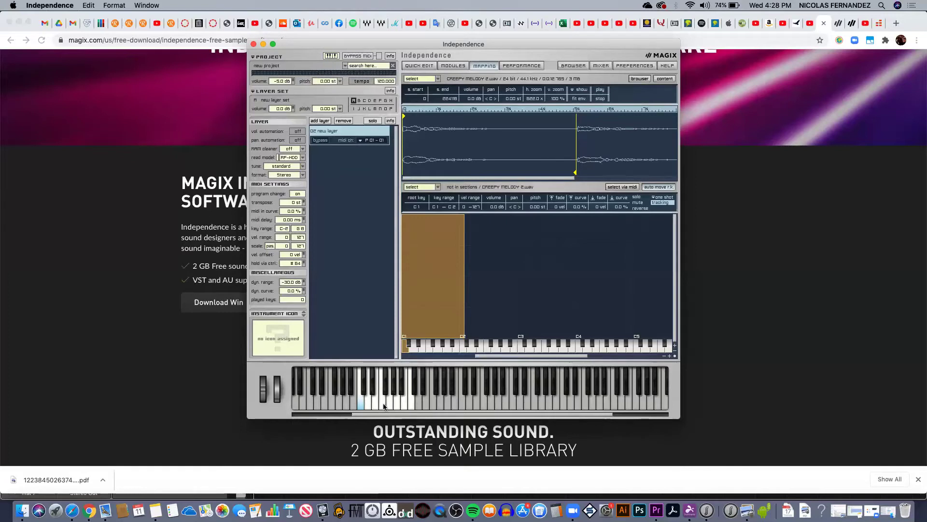
{"action": "left_click", "coordinate": [383, 404]}
- Turn pitch tracking off and play an ascending run of notes to compare
{"action": "left_click", "coordinate": [392, 405]}
{"action": "left_click", "coordinate": [661, 203]}
{"action": "left_click", "coordinate": [361, 404]}
{"action": "left_click", "coordinate": [377, 404]}
{"action": "left_click", "coordinate": [382, 404]}
{"action": "left_click", "coordinate": [389, 406]}
{"action": "left_click", "coordinate": [401, 406]}
{"action": "left_click", "coordinate": [407, 405]}
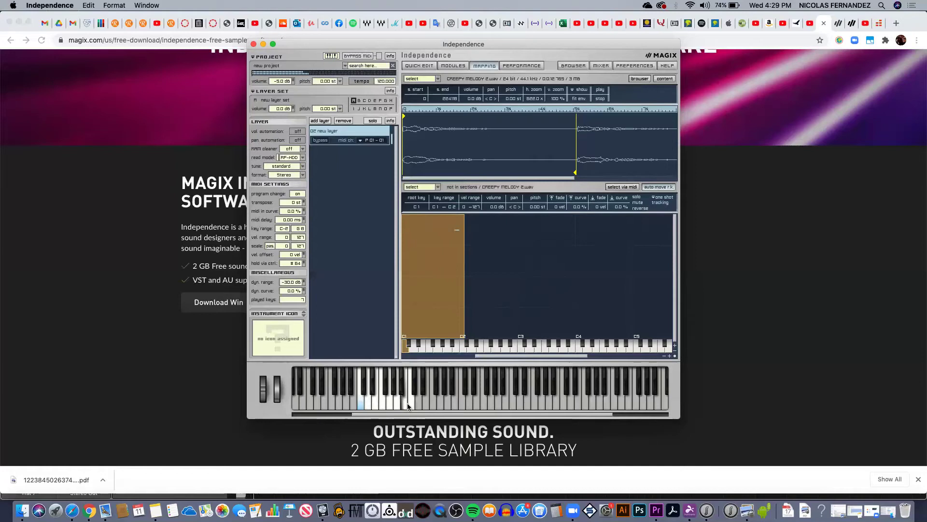
{"action": "left_click", "coordinate": [413, 406]}
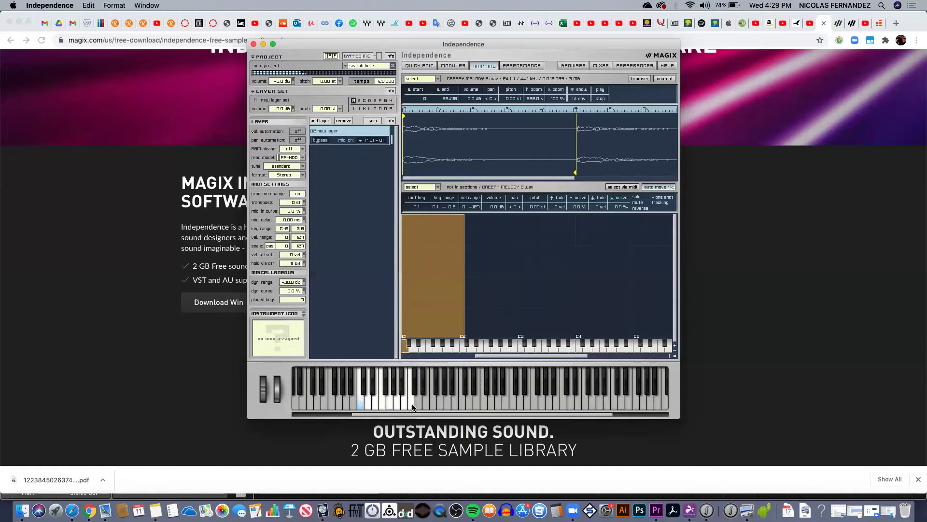
- Return the playback mode to sample, audition a few notes, and turn tracking back on
{"action": "left_click", "coordinate": [664, 198]}
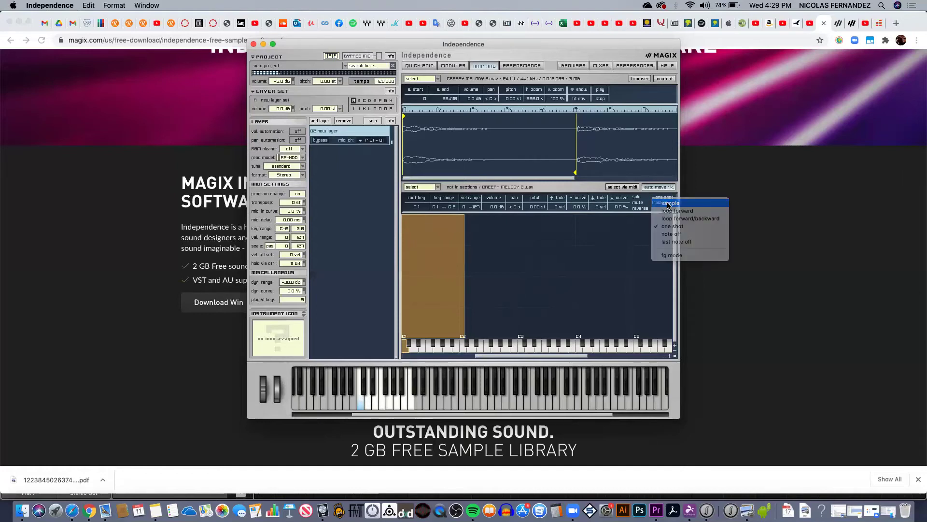
{"action": "left_click", "coordinate": [676, 208]}
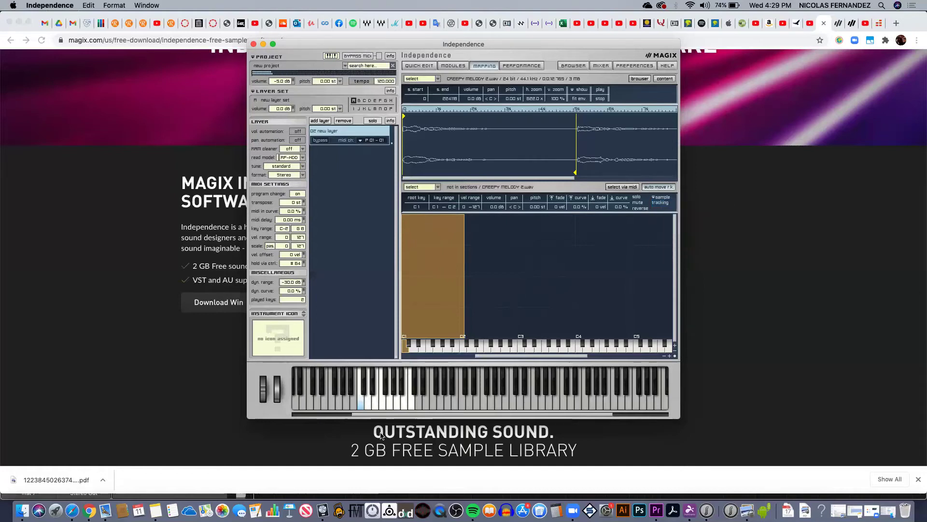
{"action": "left_click", "coordinate": [389, 405]}
{"action": "left_click", "coordinate": [397, 406]}
{"action": "left_click", "coordinate": [410, 406]}
{"action": "left_click", "coordinate": [404, 407]}
{"action": "left_click", "coordinate": [662, 203]}
- Set the playback mode to loop forward and move the loop start later into the sample
{"action": "left_click", "coordinate": [663, 198]}
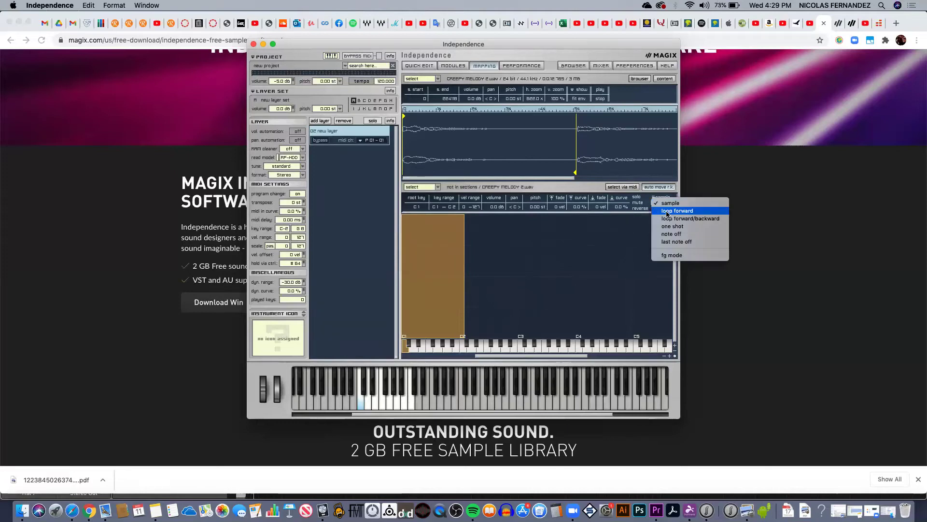
{"action": "left_click", "coordinate": [667, 211]}
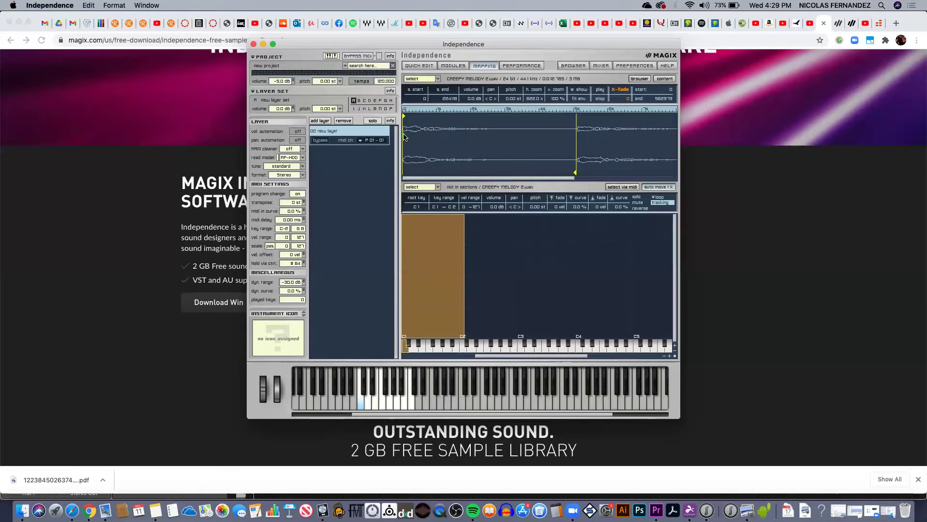
{"action": "left_click_drag", "start_coordinate": [404, 136], "coordinate": [445, 137]}
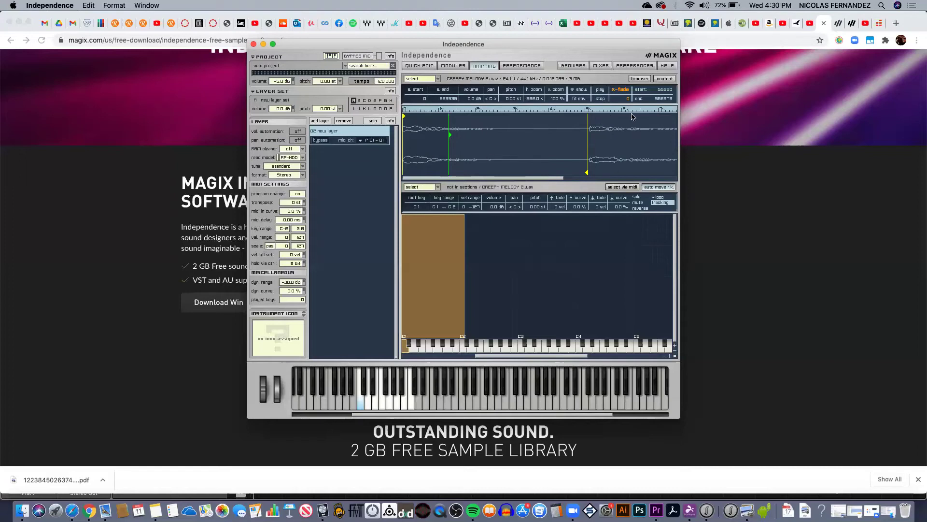
- Zoom the waveform, pull the loop end near the loop start, shift the sample start later, and audition
{"action": "left_click", "coordinate": [534, 99]}
{"action": "scroll", "coordinate": [533, 127], "scroll_direction": "down", "scroll_amount": 3}
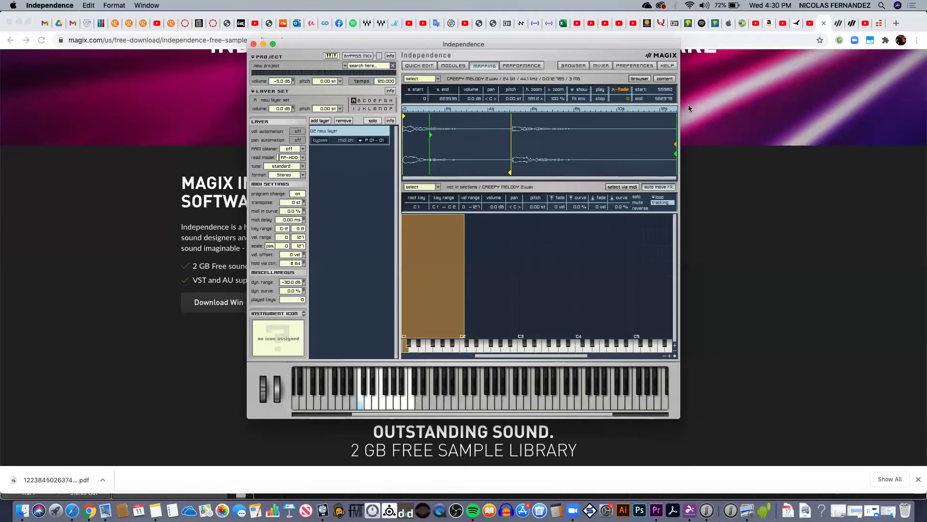
{"action": "left_click_drag", "start_coordinate": [678, 155], "coordinate": [444, 151]}
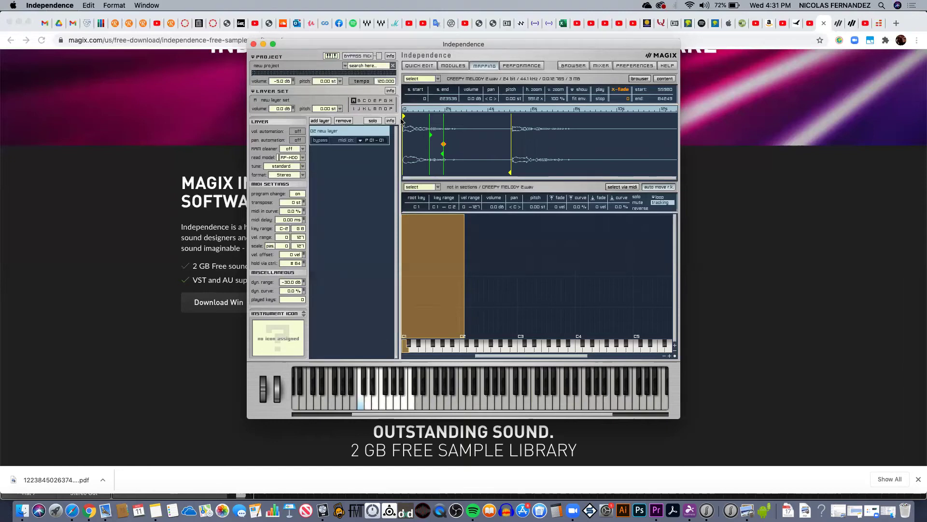
{"action": "left_click_drag", "start_coordinate": [403, 118], "coordinate": [430, 118]}
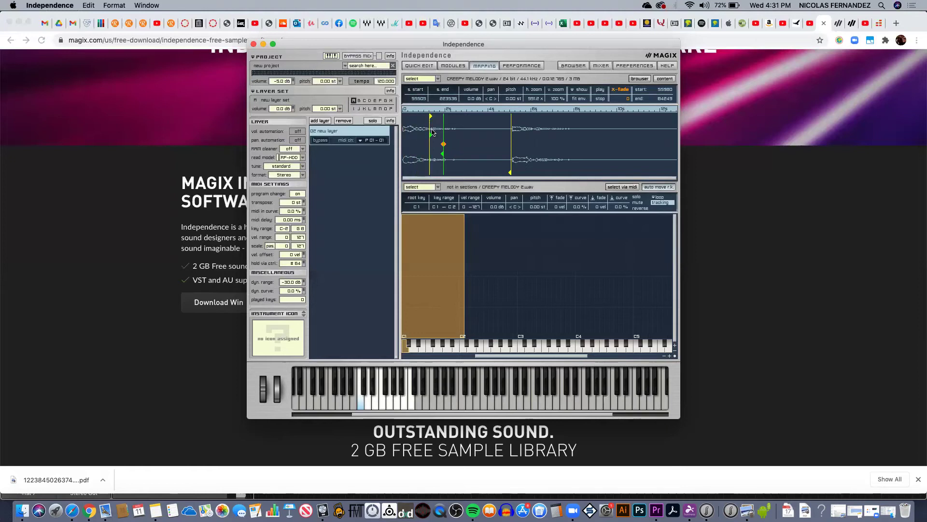
{"action": "left_click", "coordinate": [387, 406]}
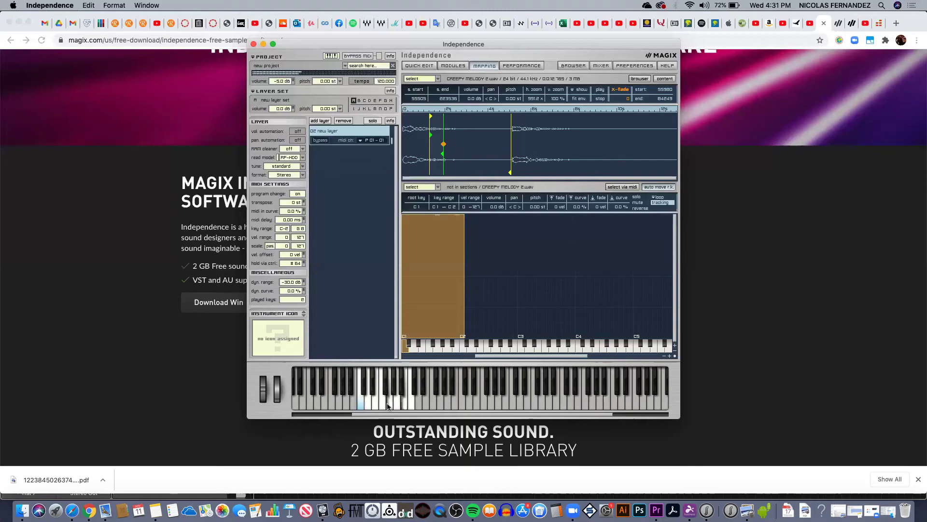
- Switch to loop forward/backward (ping-pong) mode and audition a note
{"action": "left_click", "coordinate": [661, 198]}
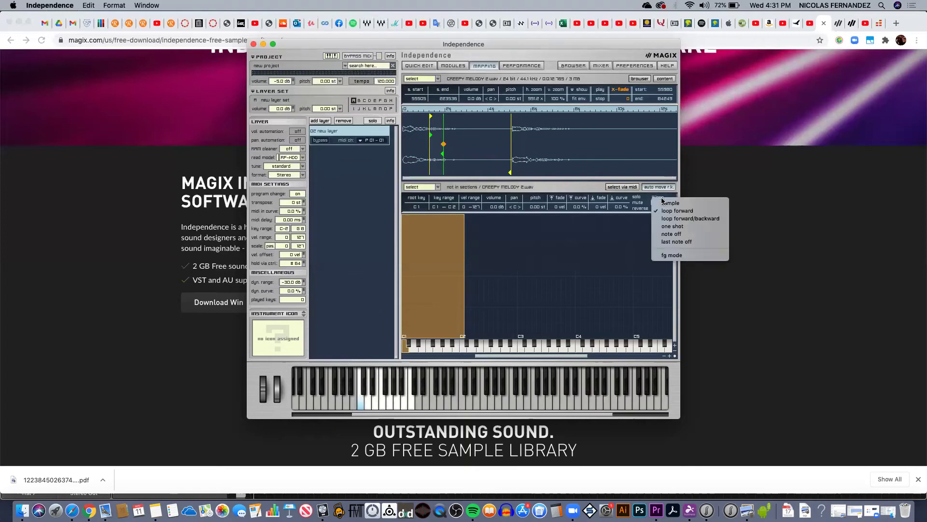
{"action": "left_click", "coordinate": [676, 218]}
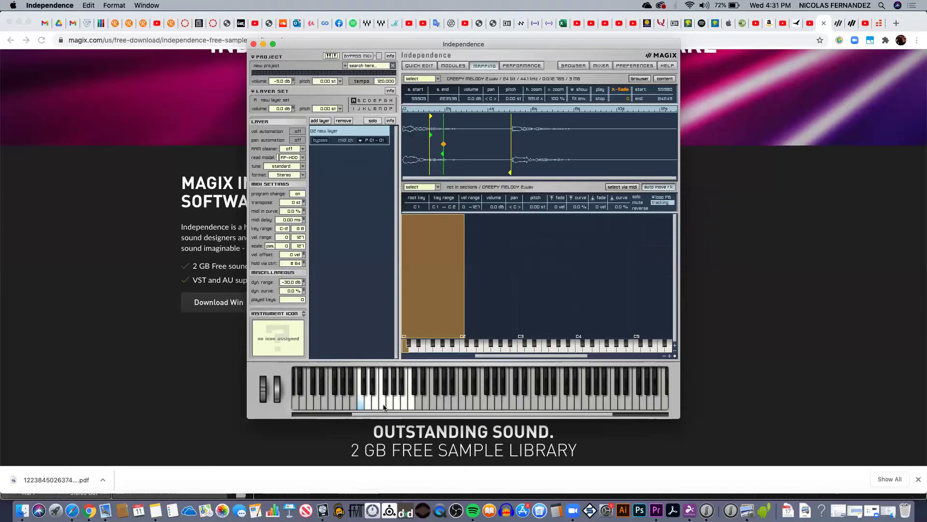
{"action": "left_click", "coordinate": [384, 407]}
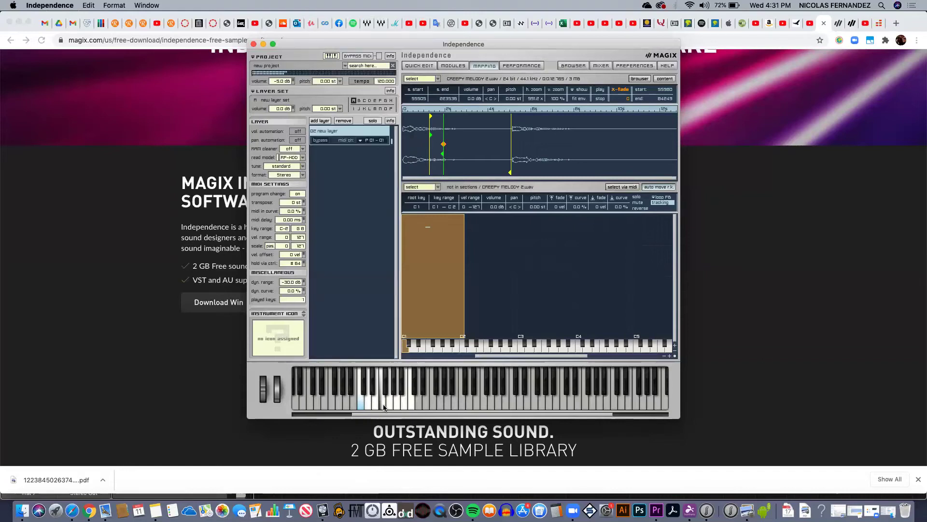
- Try last note off playback on a few notes, then set the mode back to sample
{"action": "left_click", "coordinate": [663, 199]}
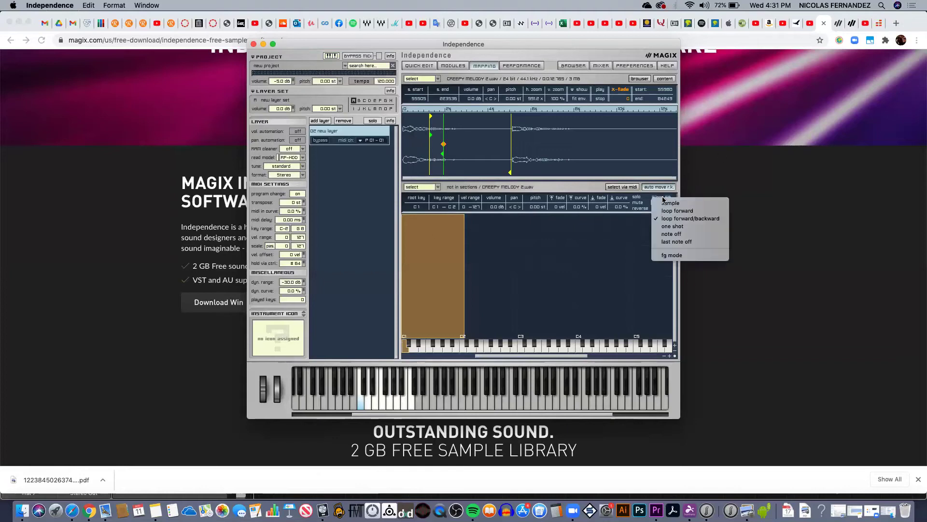
{"action": "left_click", "coordinate": [671, 242]}
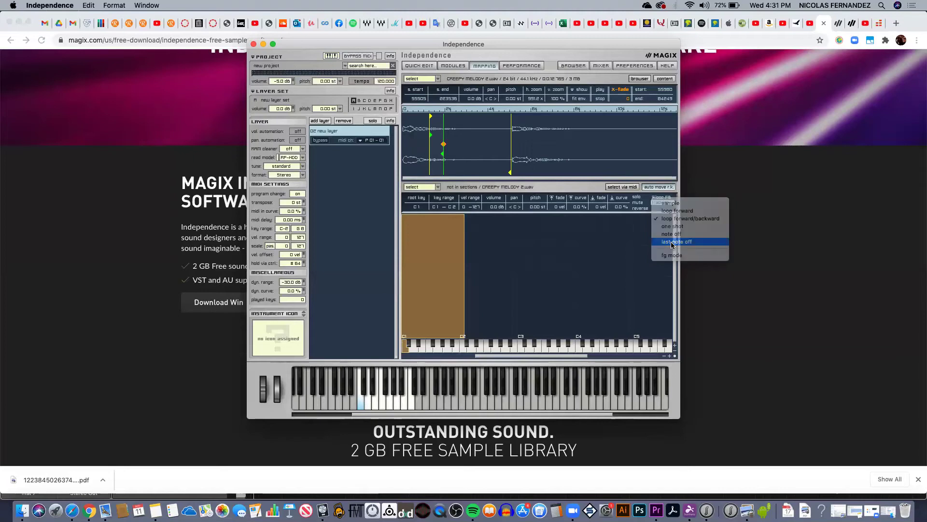
{"action": "left_click", "coordinate": [384, 405]}
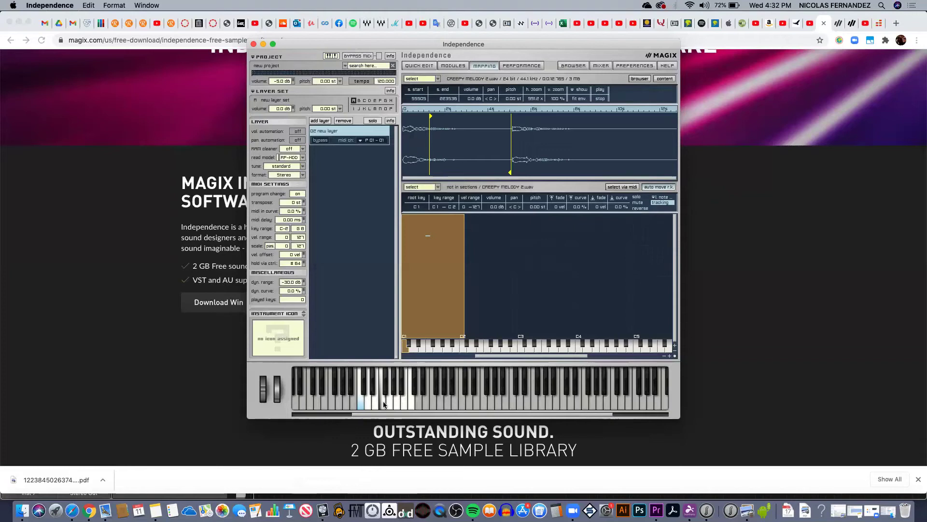
{"action": "left_click", "coordinate": [384, 405]}
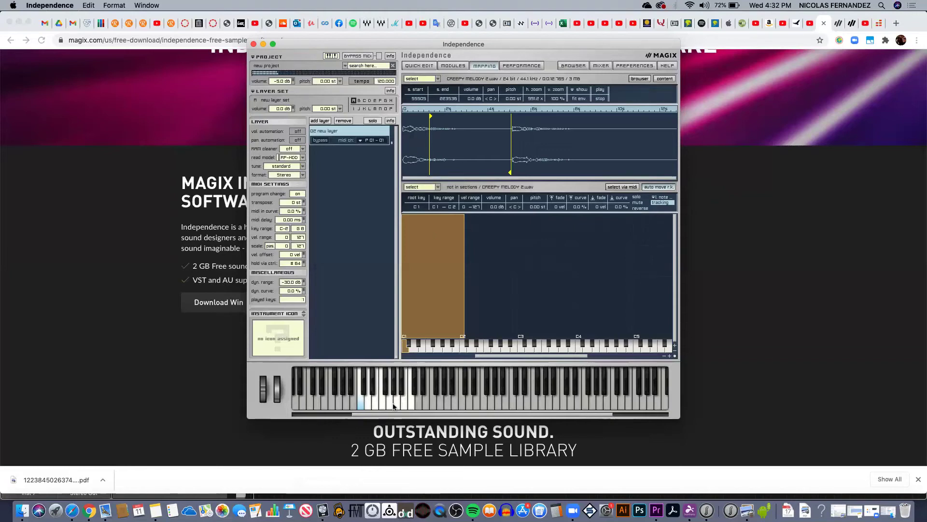
{"action": "left_click", "coordinate": [398, 408]}
{"action": "left_click", "coordinate": [398, 408]}
{"action": "left_click", "coordinate": [665, 198]}
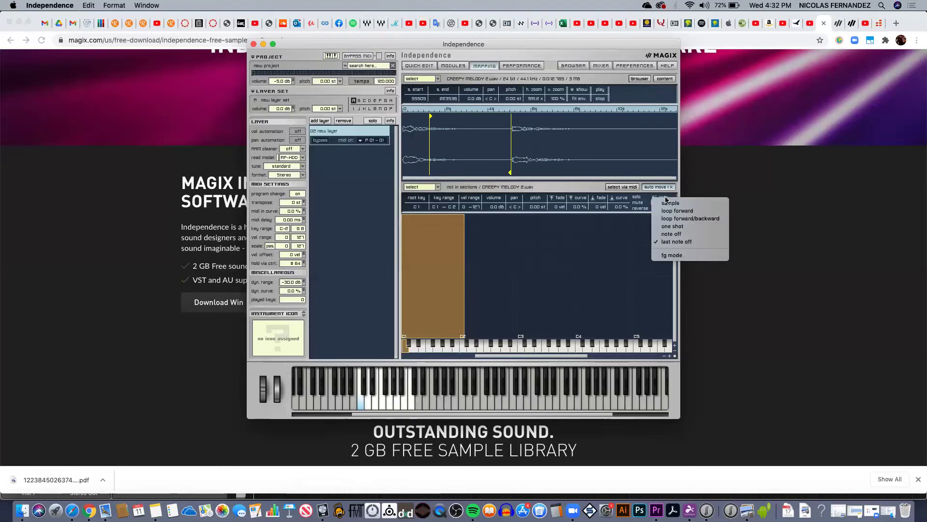
{"action": "left_click", "coordinate": [671, 203]}
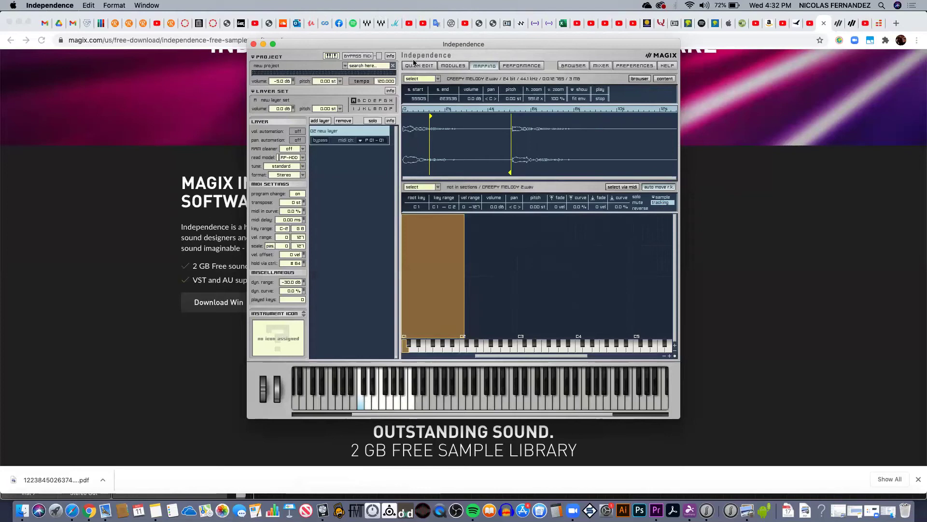
- On the Modules page, set the VOL. AHDSR attack to 57 and audition before and after
{"action": "left_click", "coordinate": [454, 66]}
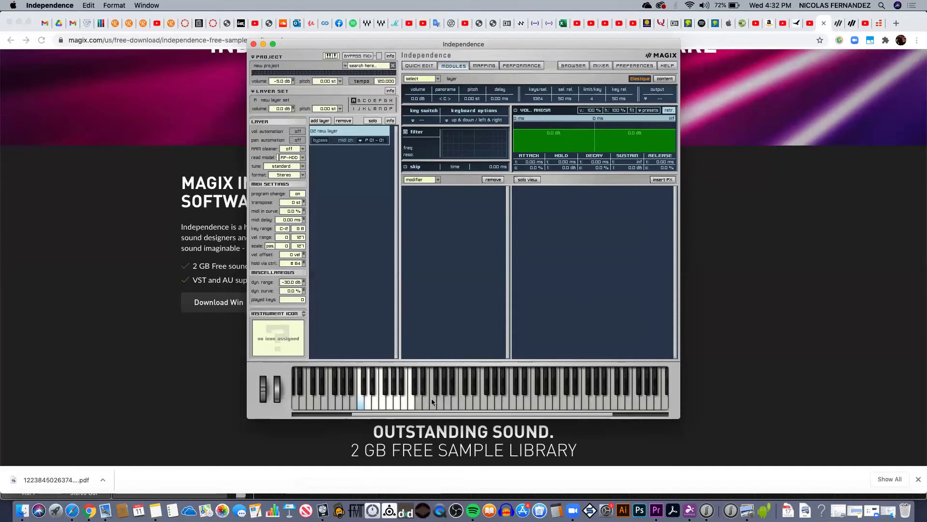
{"action": "left_click", "coordinate": [382, 407]}
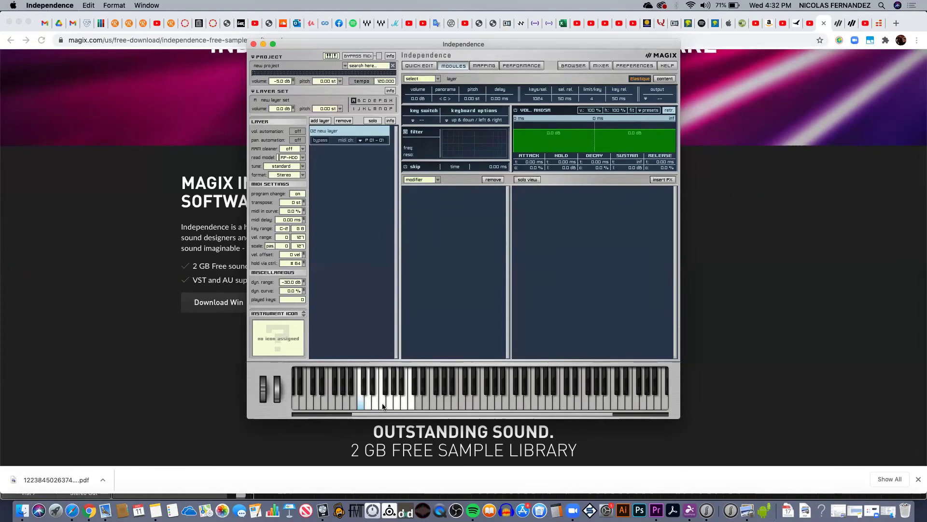
{"action": "left_click", "coordinate": [383, 407]}
{"action": "left_click", "coordinate": [383, 407]}
{"action": "left_click", "coordinate": [533, 163]}
{"action": "type", "text": "57"}
{"action": "key", "text": "Return"}
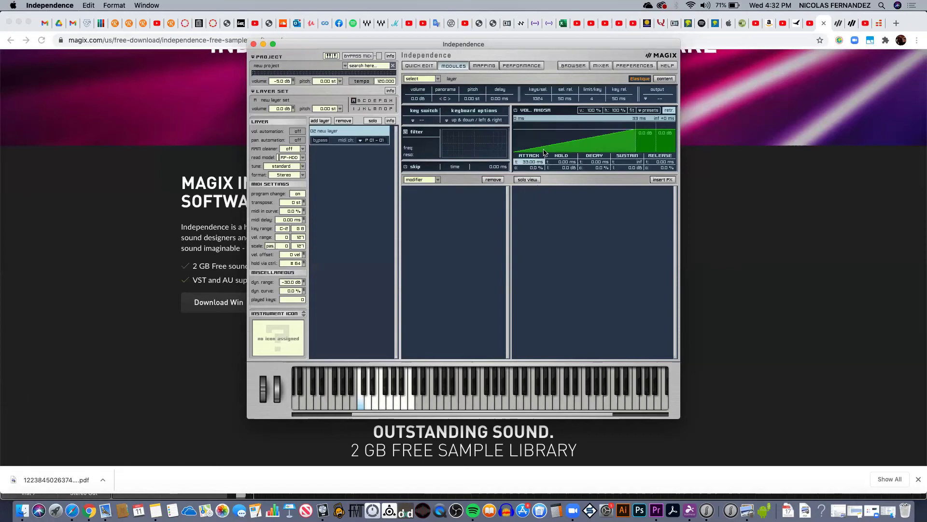
{"action": "left_click", "coordinate": [382, 407]}
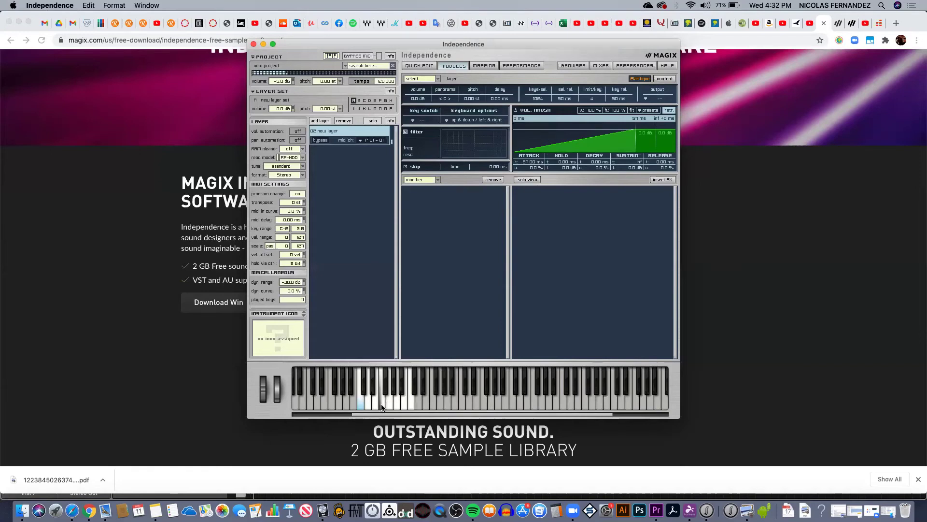
{"action": "left_click", "coordinate": [382, 407]}
- Lengthen the attack slightly and add a short release, then audition the shaped envelope
{"action": "mouse_move", "coordinate": [534, 162]}
{"action": "left_mouse_down"}
{"action": "mouse_move", "coordinate": [536, 173]}
{"action": "mouse_move", "coordinate": [537, 148]}
{"action": "mouse_move", "coordinate": [537, 156]}
{"action": "left_mouse_up"}
{"action": "left_click_drag", "start_coordinate": [664, 161], "coordinate": [665, 114]}
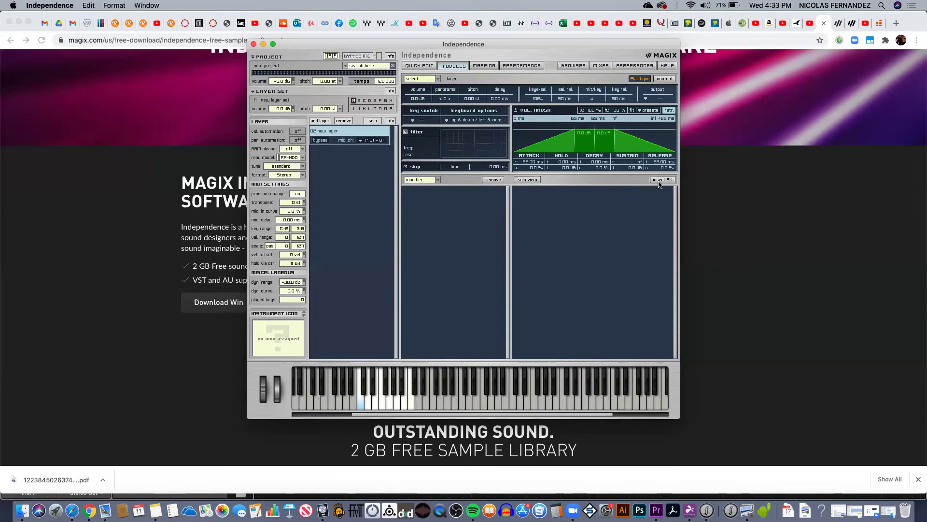
{"action": "left_click", "coordinate": [397, 407]}
{"action": "left_click", "coordinate": [396, 406]}
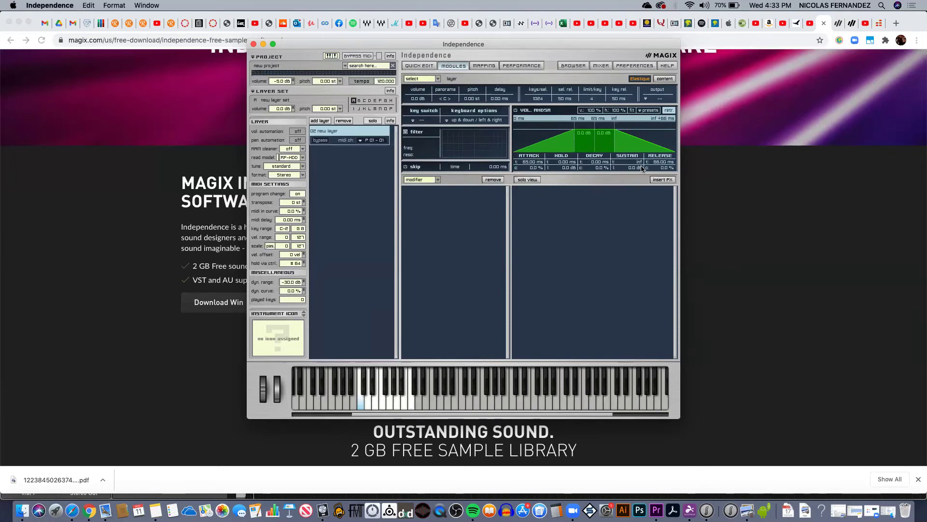
- Add a Ring Modulator insert effect (1000 Hz) from the modulation category and audition it
{"action": "left_click", "coordinate": [662, 181]}
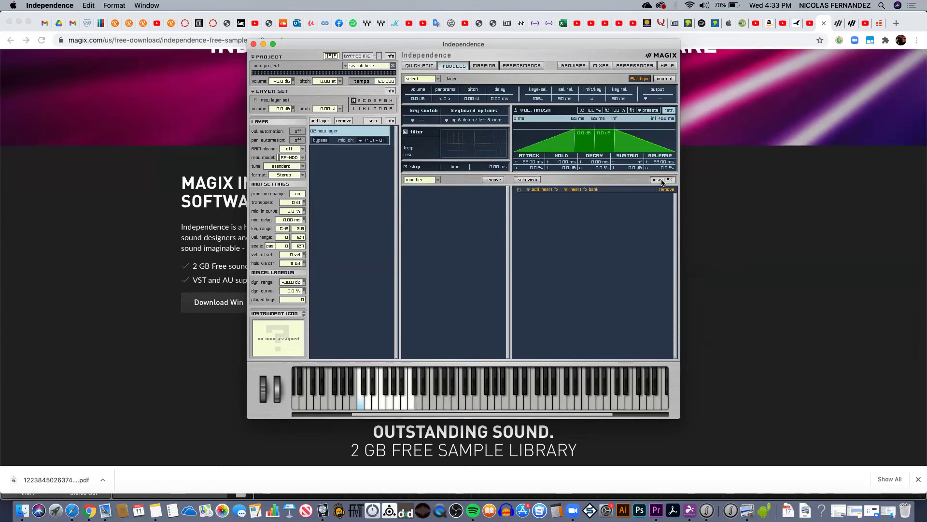
{"action": "left_click", "coordinate": [549, 191]}
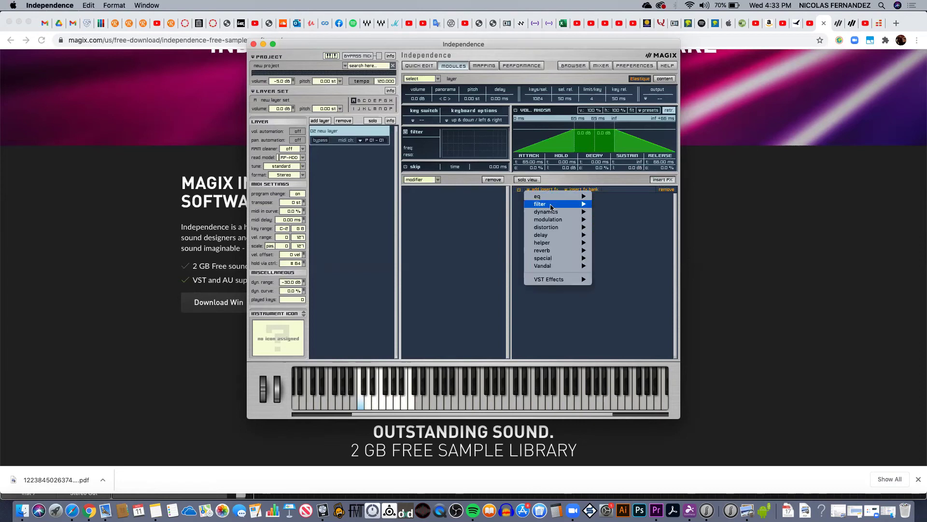
{"action": "mouse_move", "coordinate": [538, 205]}
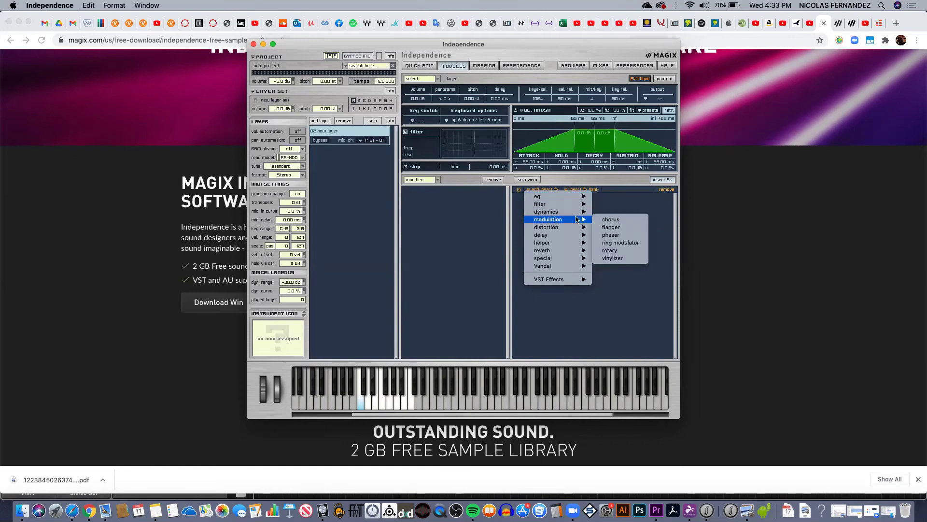
{"action": "left_click", "coordinate": [611, 243]}
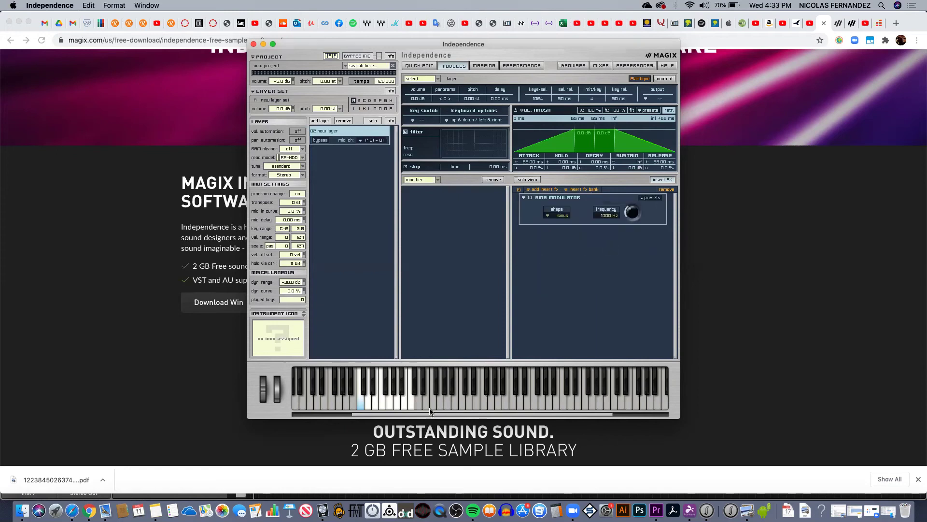
{"action": "left_click", "coordinate": [394, 400]}
{"action": "left_click", "coordinate": [384, 402]}
{"action": "left_click", "coordinate": [384, 402]}
- Add the Vandal Hellfire Distortion insert effect (35% level) and play a few notes
{"action": "left_click", "coordinate": [536, 191]}
{"action": "mouse_move", "coordinate": [551, 250]}
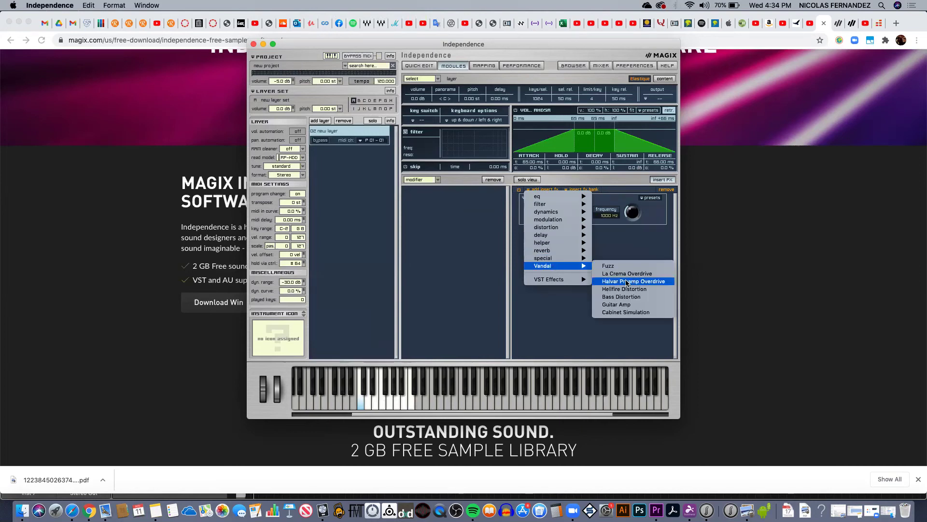
{"action": "left_click", "coordinate": [435, 373]}
{"action": "left_click", "coordinate": [393, 406]}
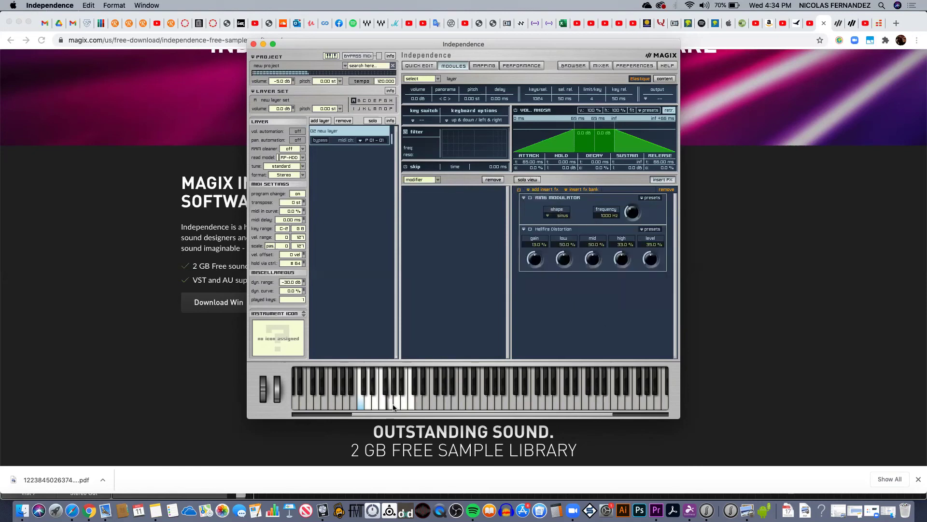
{"action": "left_click", "coordinate": [401, 408]}
{"action": "left_click", "coordinate": [379, 406]}
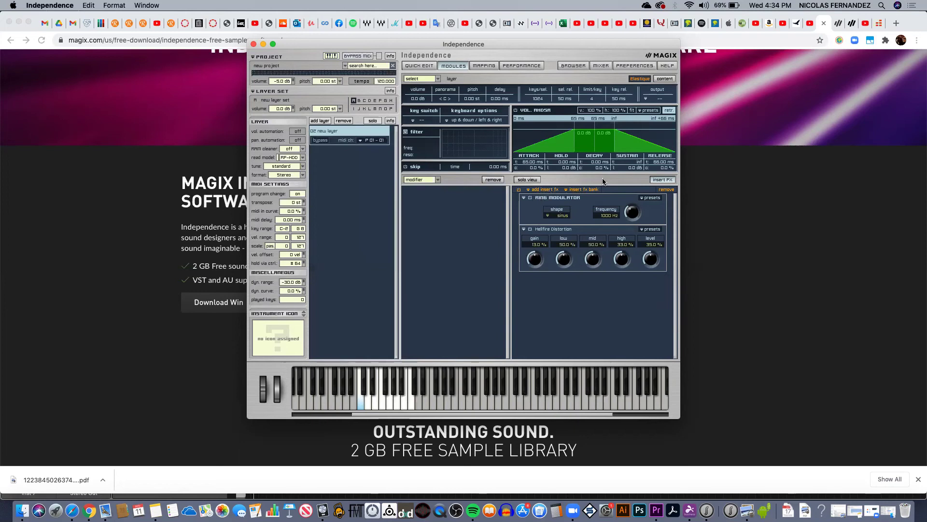
- On the Mapping page, switch on reverse playback for the CREEPY MELODY 2.wav zone and test a note
{"action": "left_click", "coordinate": [484, 66]}
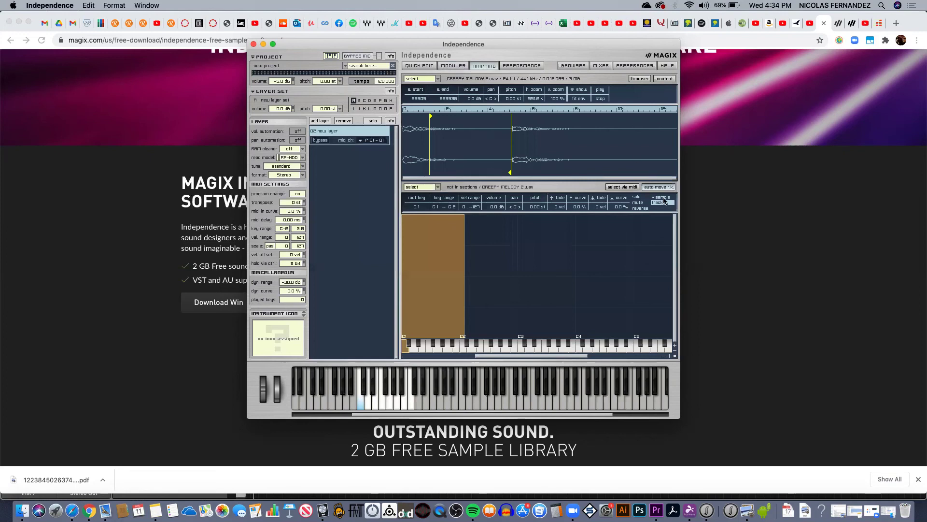
{"action": "left_click", "coordinate": [640, 208]}
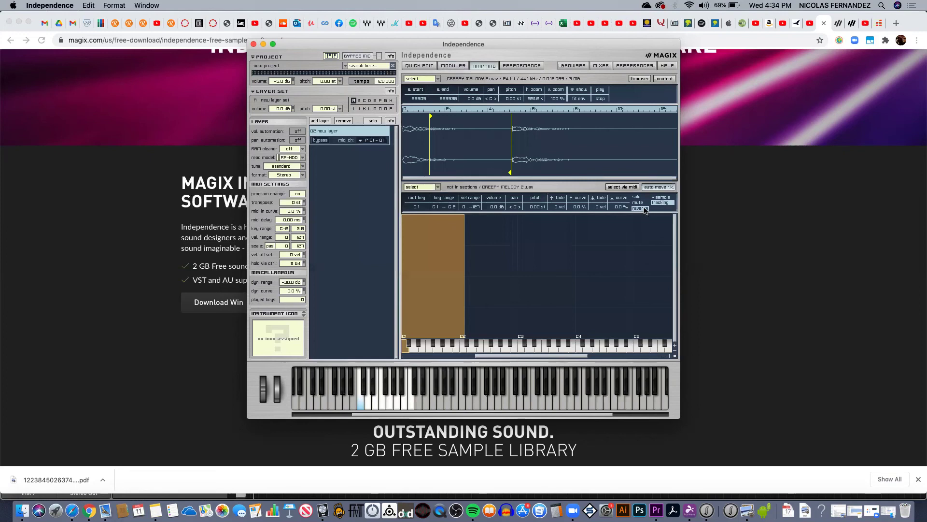
{"action": "left_click", "coordinate": [392, 401]}
- Save the project under the name 'Test 4' using PROJECT > save as
{"action": "left_click", "coordinate": [267, 57]}
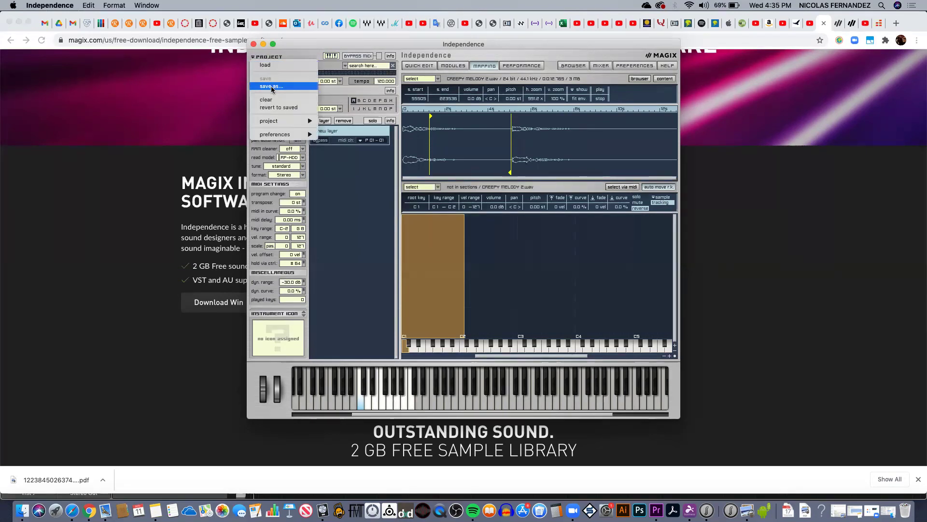
{"action": "left_click", "coordinate": [272, 87]}
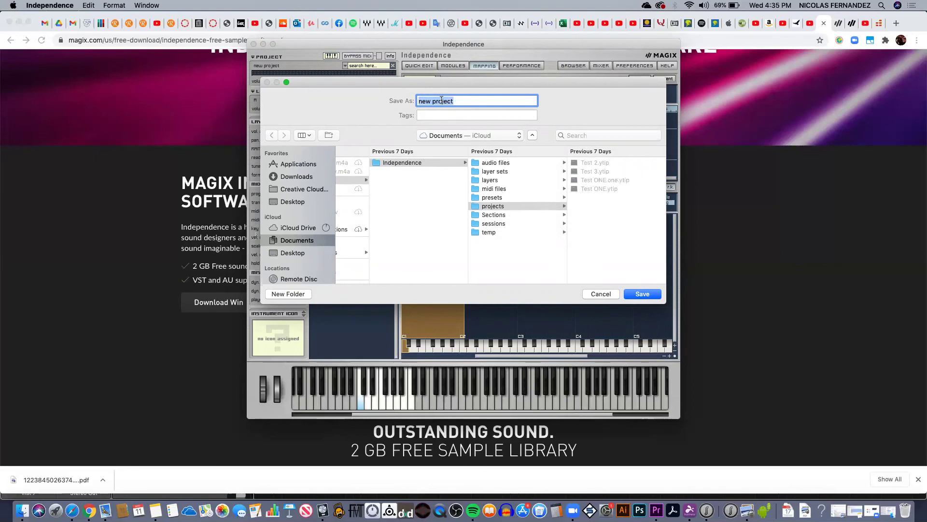
{"action": "type", "text": "TEste"}
{"action": "key", "text": "BackSpace"}
{"action": "key", "text": "BackSpace"}
{"action": "key", "text": "BackSpace"}
{"action": "key", "text": "BackSpace"}
{"action": "type", "text": "est 4"}
{"action": "left_click", "coordinate": [642, 294]}
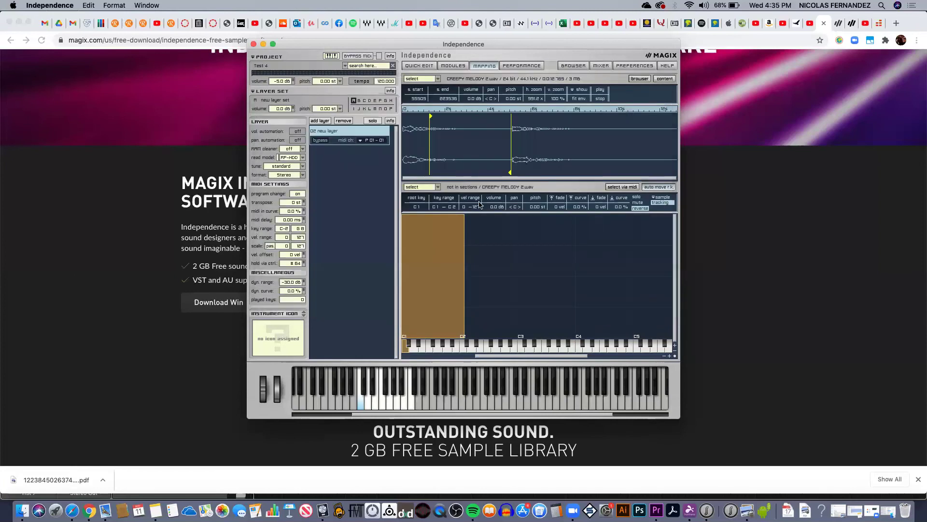
- Load the saved project Test ONE from the PROJECT menu and confirm
{"action": "left_click", "coordinate": [270, 66]}
{"action": "mouse_move", "coordinate": [277, 120]}
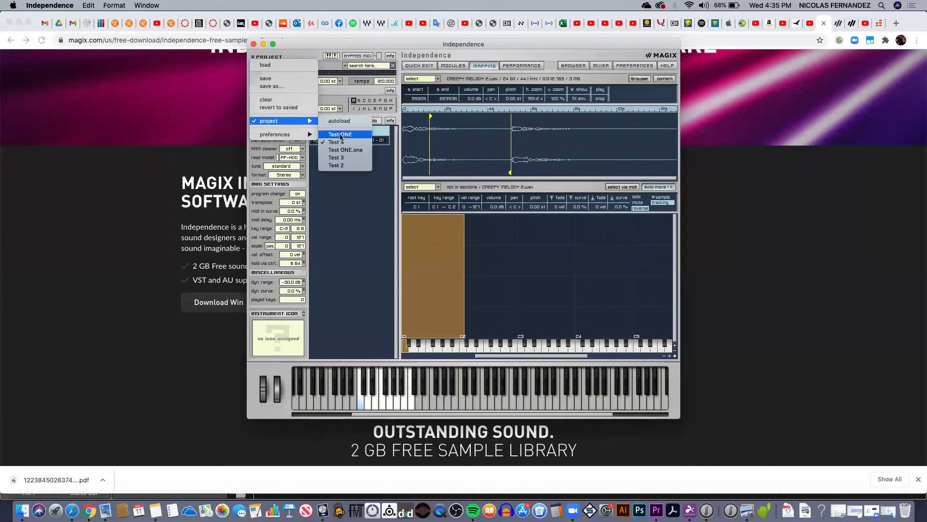
{"action": "left_click", "coordinate": [341, 134]}
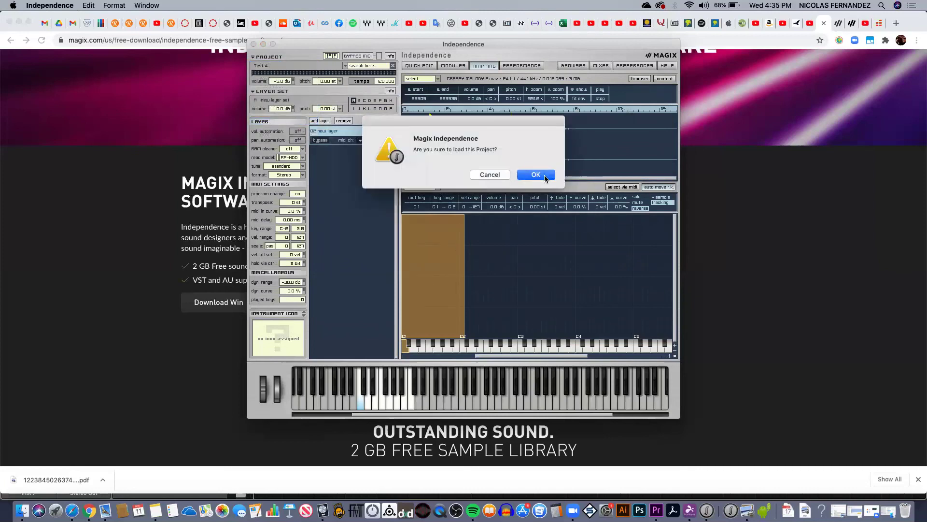
{"action": "left_click", "coordinate": [545, 177]}
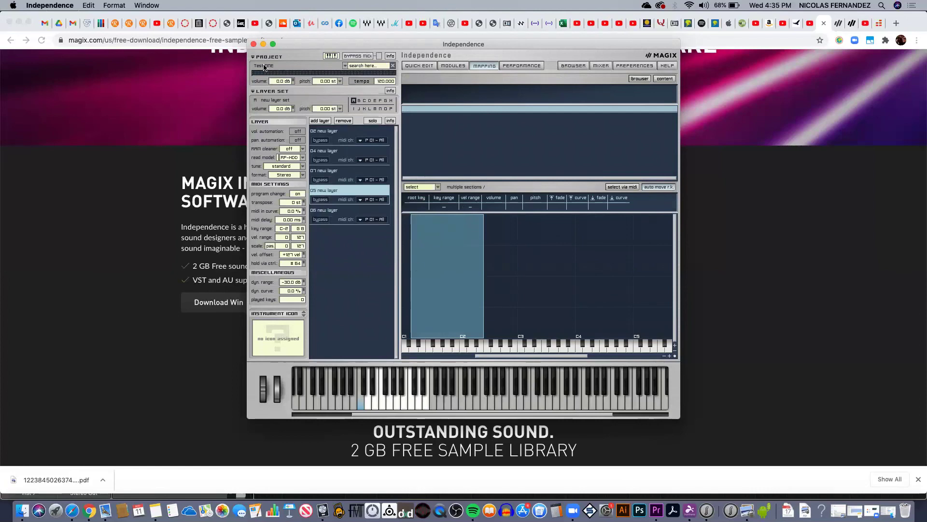
- Dismiss the PROJECT menu and open the options for layer 05 new layer
{"action": "left_click", "coordinate": [264, 66]}
{"action": "mouse_move", "coordinate": [274, 122]}
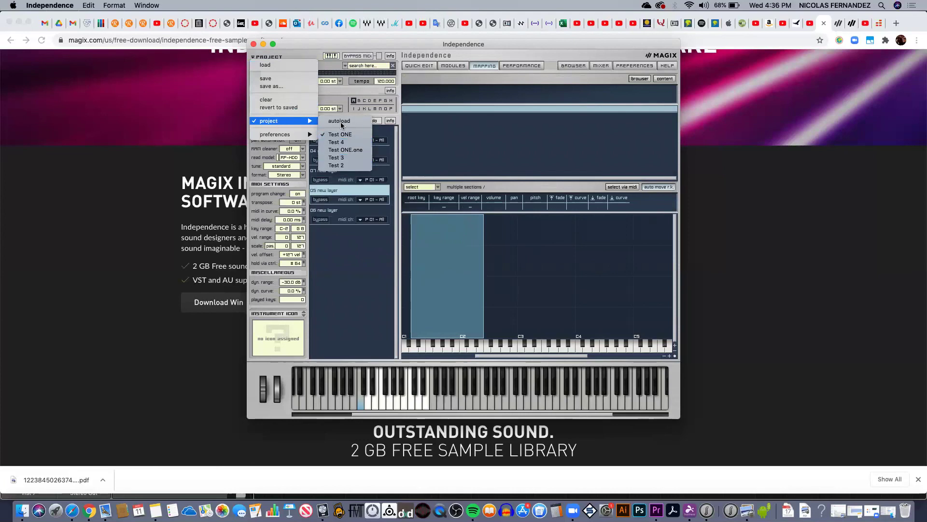
{"action": "left_click", "coordinate": [346, 261]}
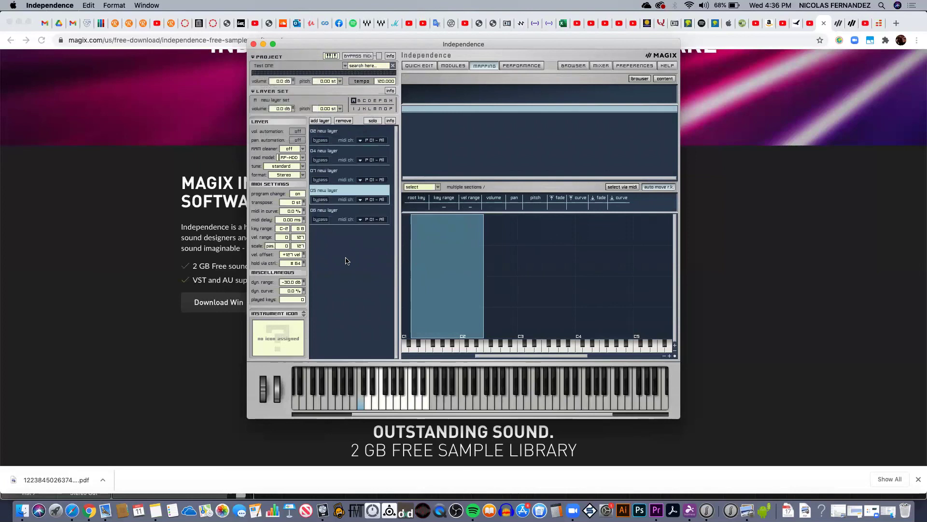
{"action": "left_click", "coordinate": [327, 190]}
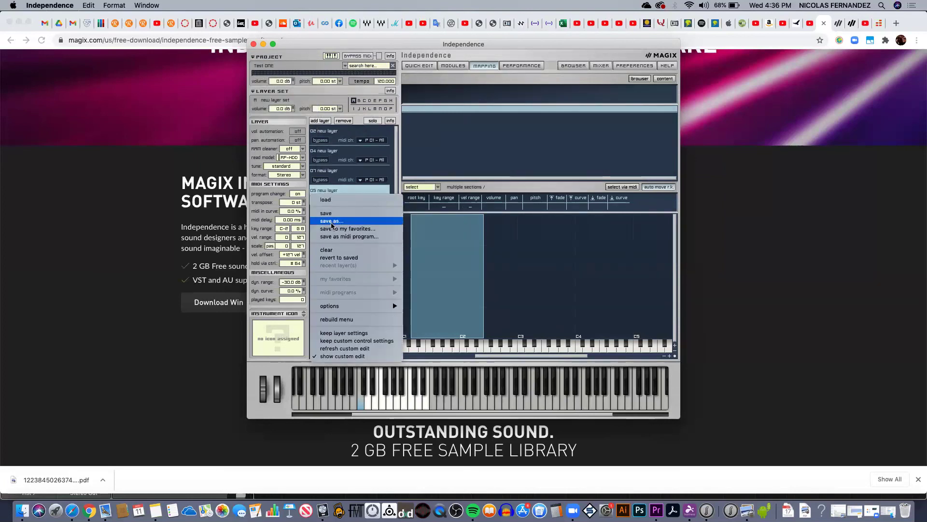
{"action": "left_click", "coordinate": [399, 177]}
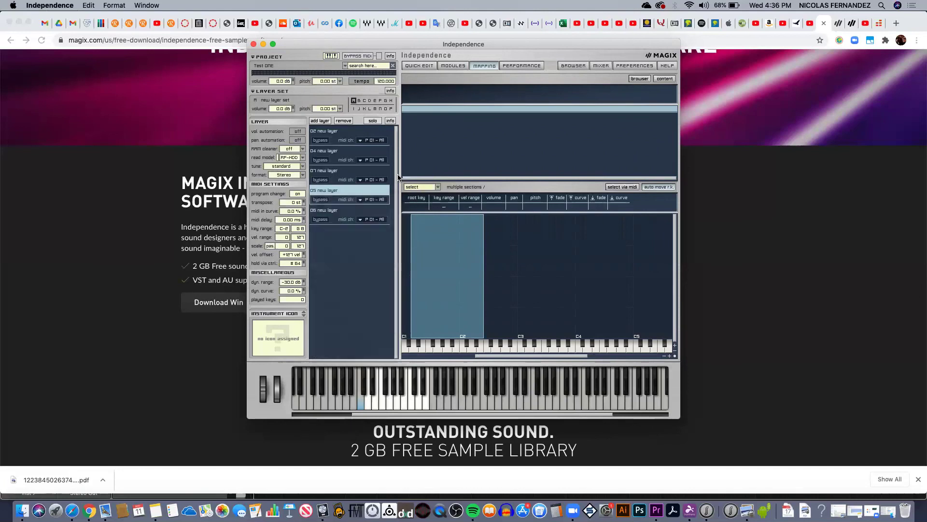
{"action": "left_click", "coordinate": [335, 192]}
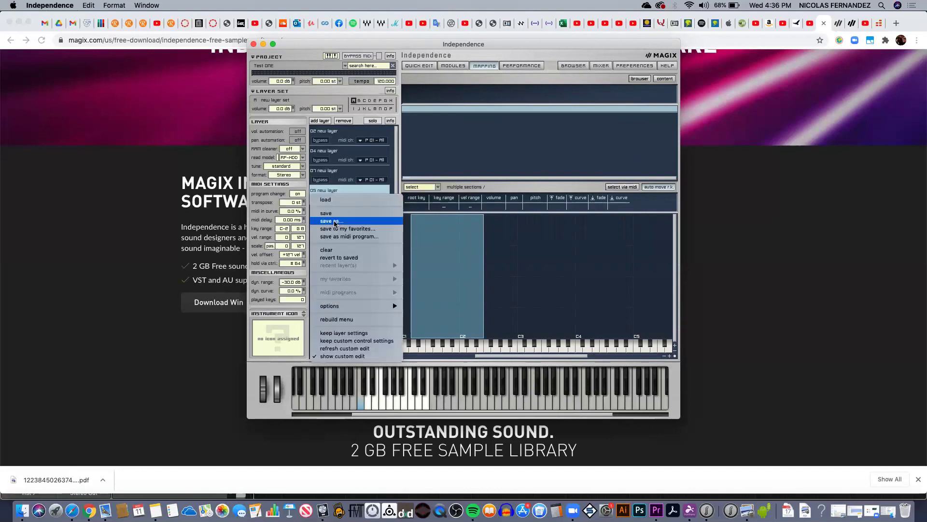
{"action": "left_click", "coordinate": [455, 193]}
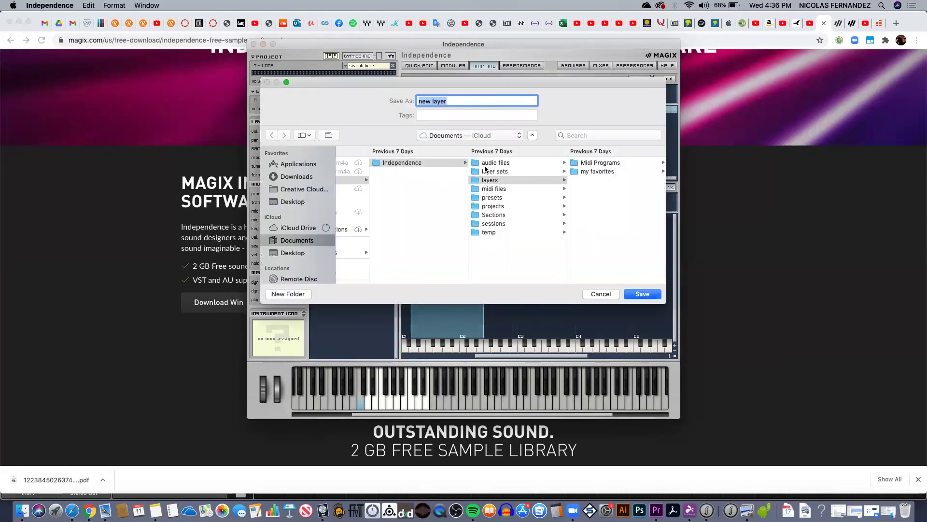
{"action": "left_click", "coordinate": [601, 294]}
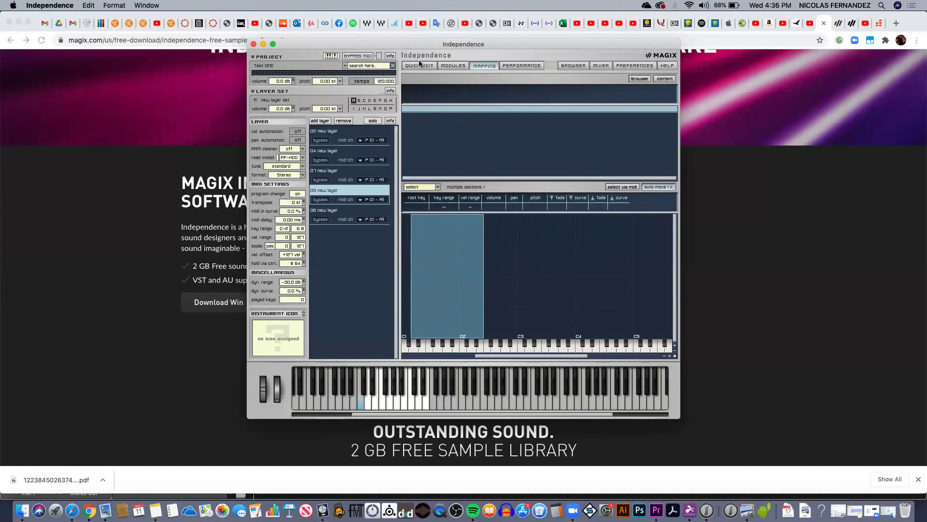
- Narrow layer 05's sample zone key range toward F#1 and lower its volume to -2.0 dB
{"action": "left_click", "coordinate": [447, 279]}
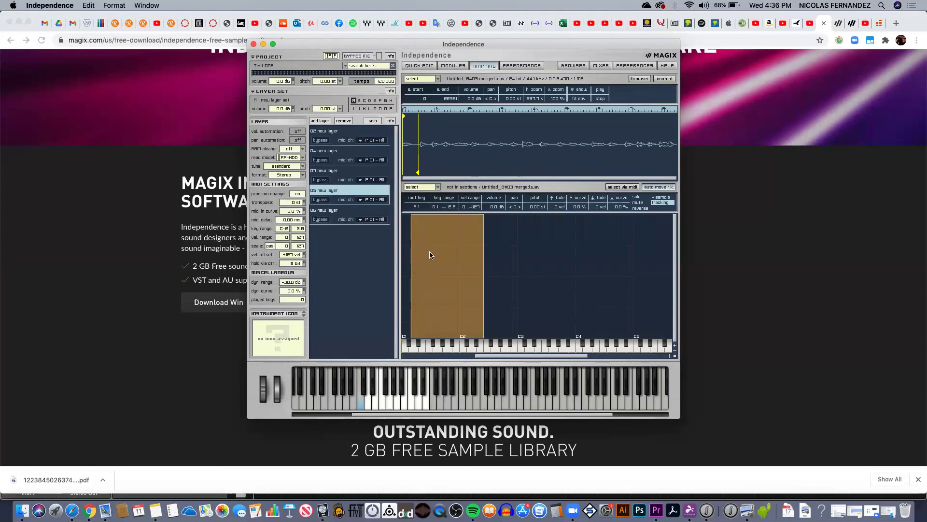
{"action": "mouse_move", "coordinate": [483, 271]}
{"action": "left_mouse_down"}
{"action": "mouse_move", "coordinate": [449, 269]}
{"action": "mouse_move", "coordinate": [466, 269]}
{"action": "left_mouse_up"}
{"action": "mouse_move", "coordinate": [451, 207]}
{"action": "left_mouse_down"}
{"action": "mouse_move", "coordinate": [452, 195]}
{"action": "mouse_move", "coordinate": [453, 229]}
{"action": "mouse_move", "coordinate": [416, 199]}
{"action": "mouse_move", "coordinate": [422, 211]}
{"action": "left_mouse_up"}
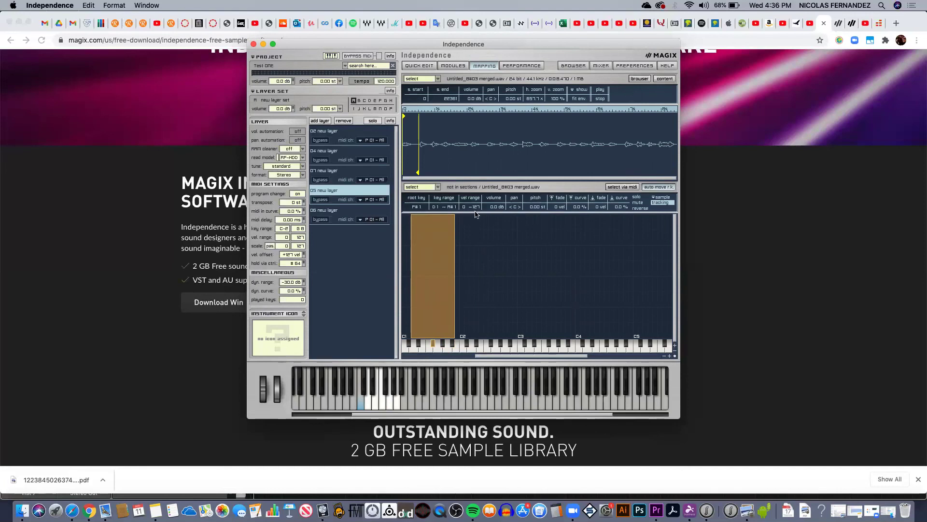
{"action": "left_click_drag", "start_coordinate": [495, 209], "coordinate": [494, 211]}
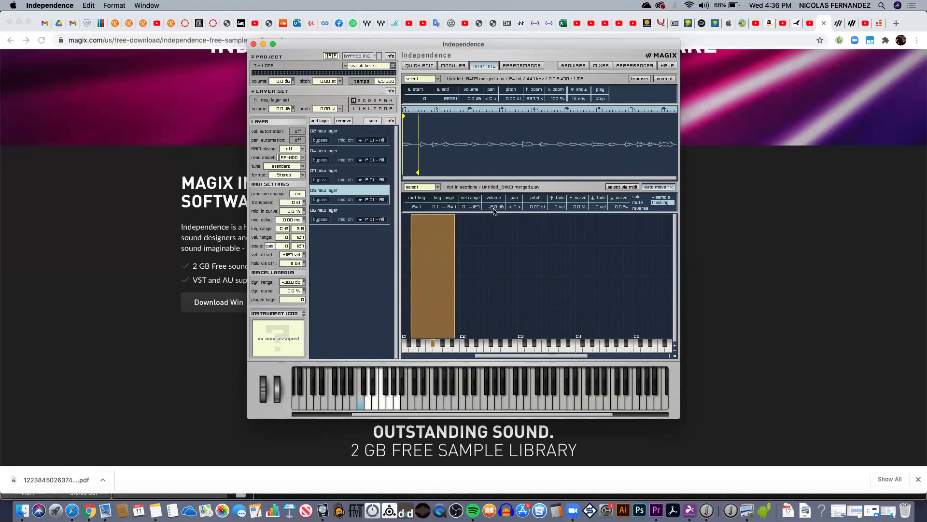